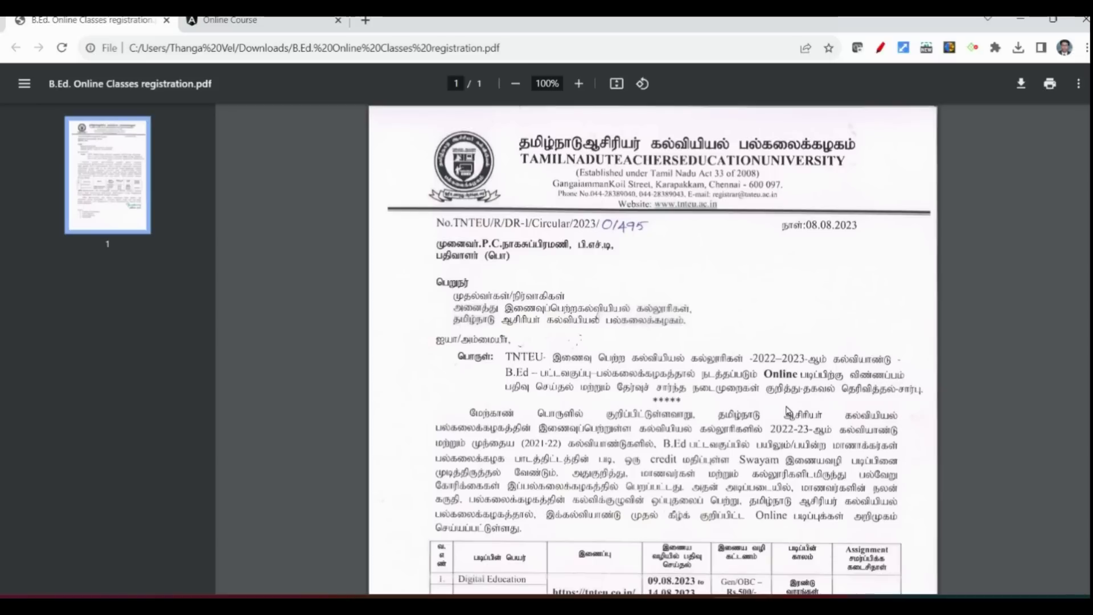
Read through the B.Ed. Online Classes registration circular, including its course table with registration dates and fees
scroll(787, 410, down, 3)
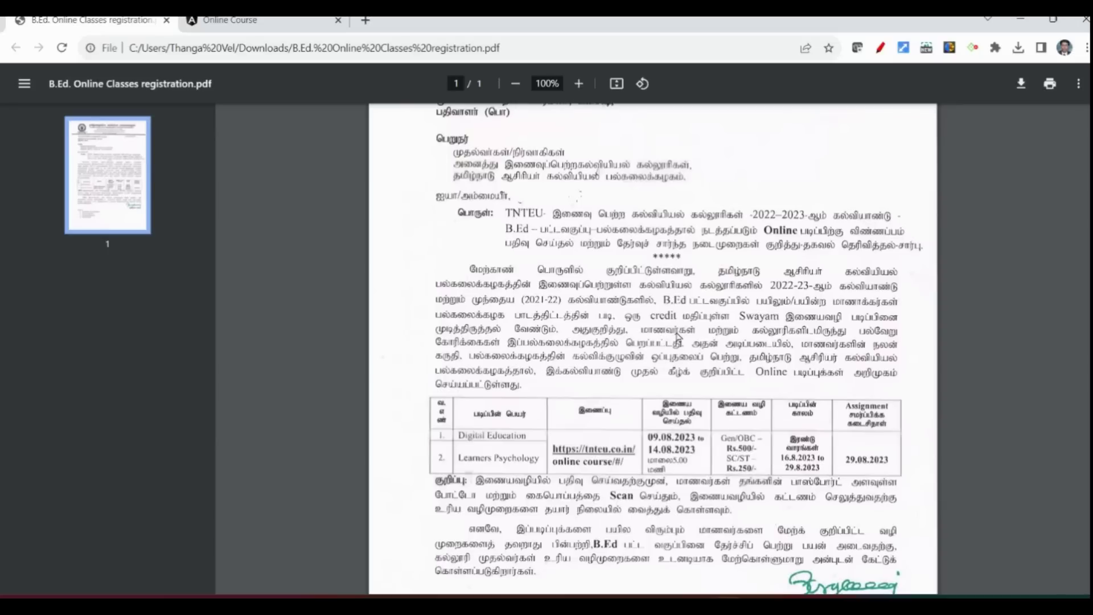
scroll(677, 336, down, 2)
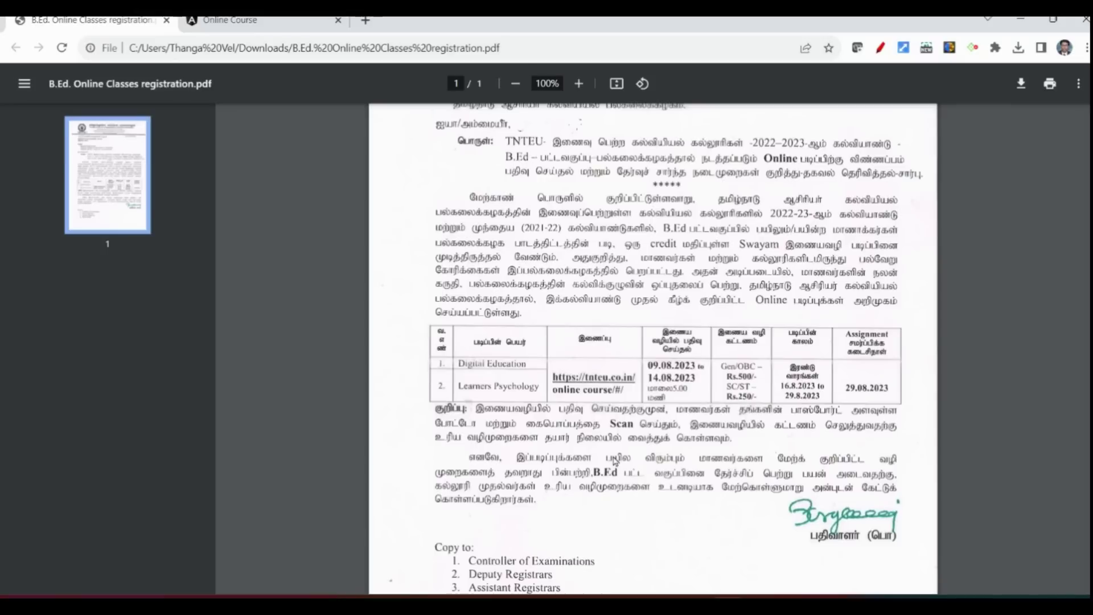
scroll(635, 444, down, 2)
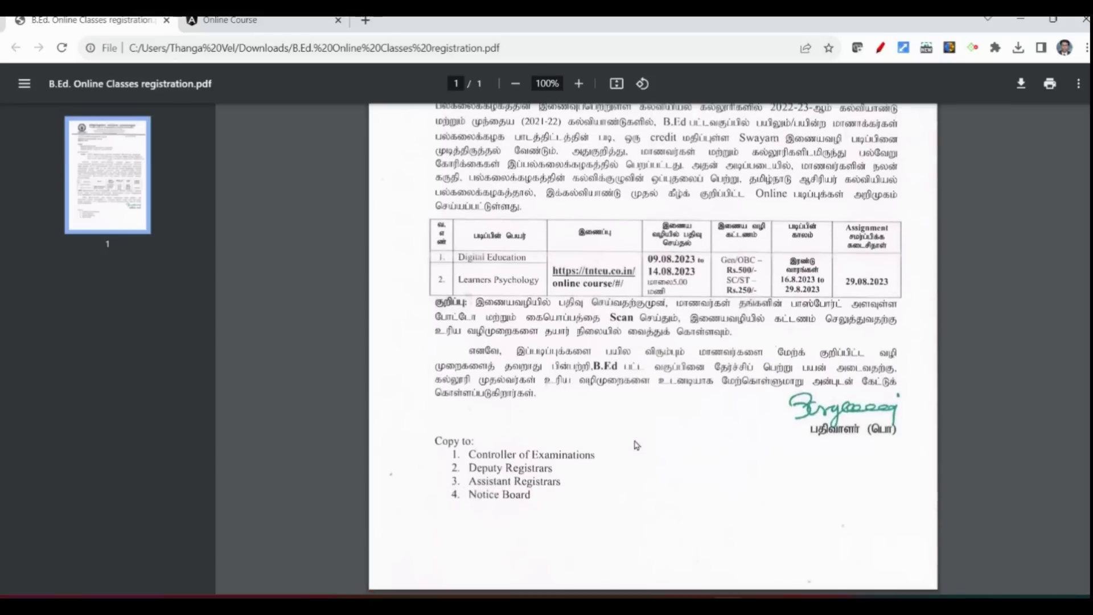
scroll(635, 444, up, 5)
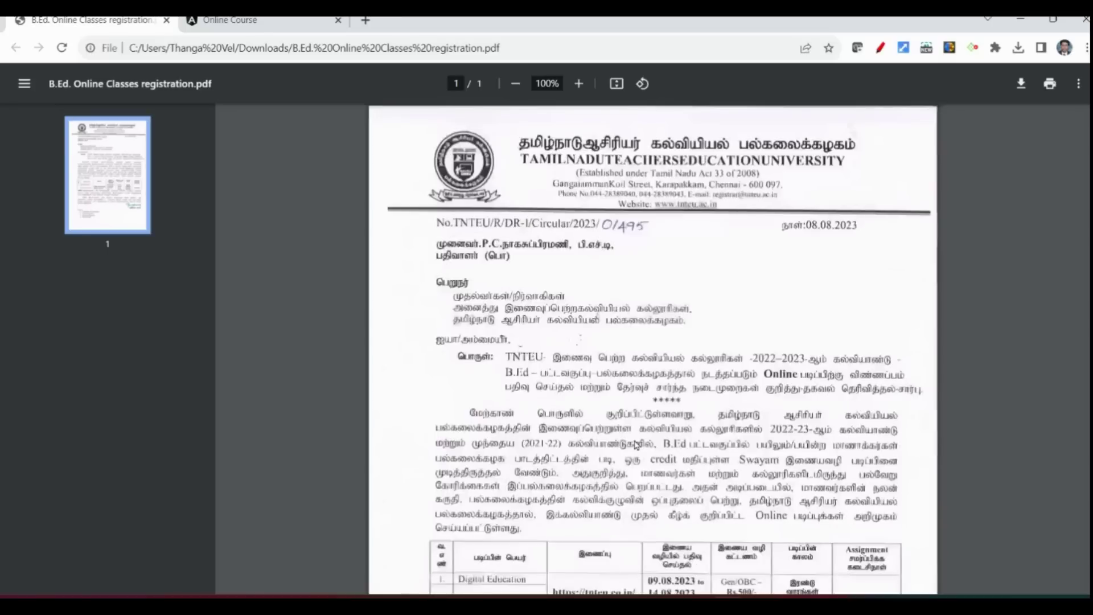
Switch to the TNTEU Online Course website and look over its whole home page
click(308, 21)
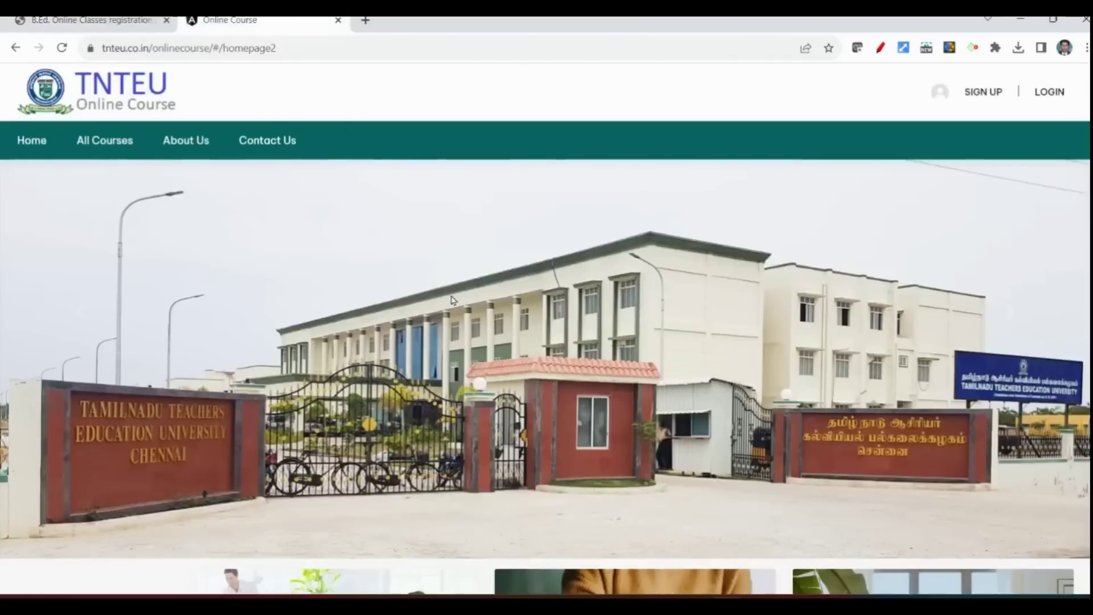
scroll(453, 300, down, 5)
scroll(453, 300, up, 5)
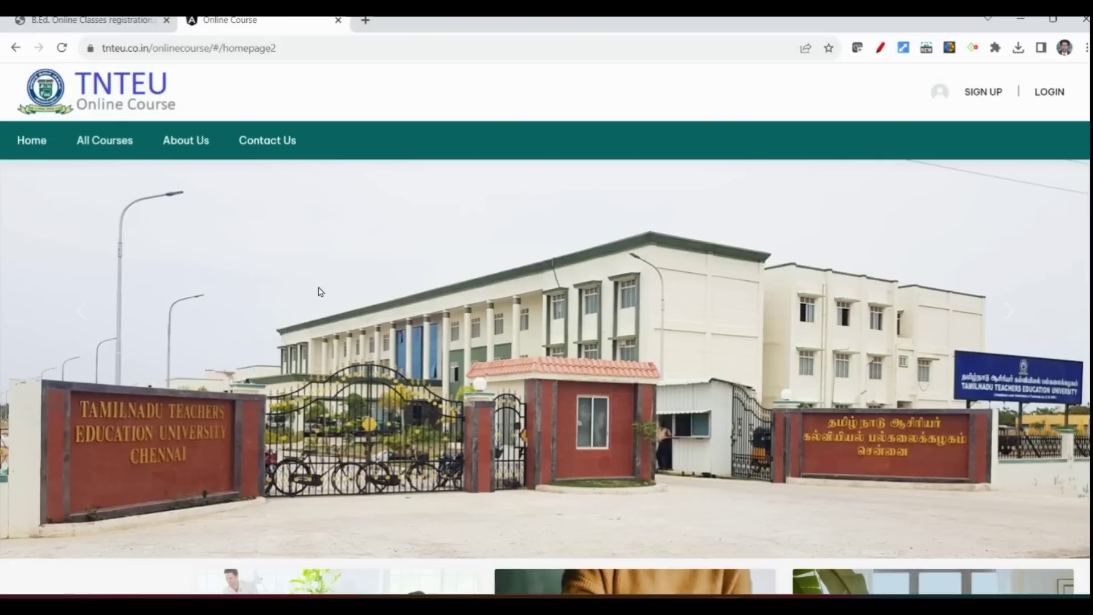
scroll(319, 292, down, 3)
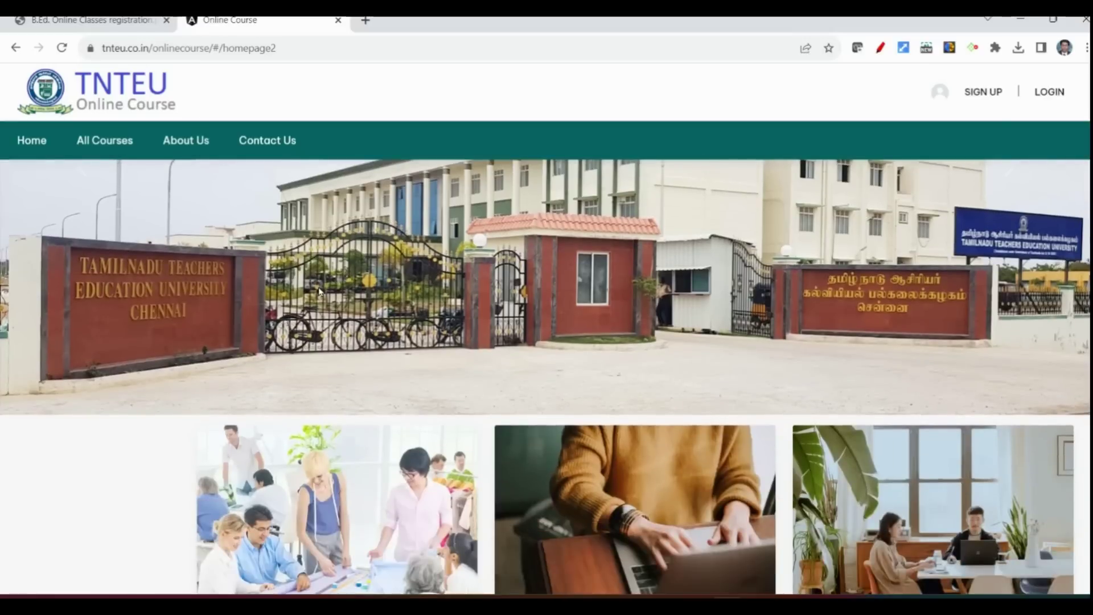
scroll(319, 291, down, 3)
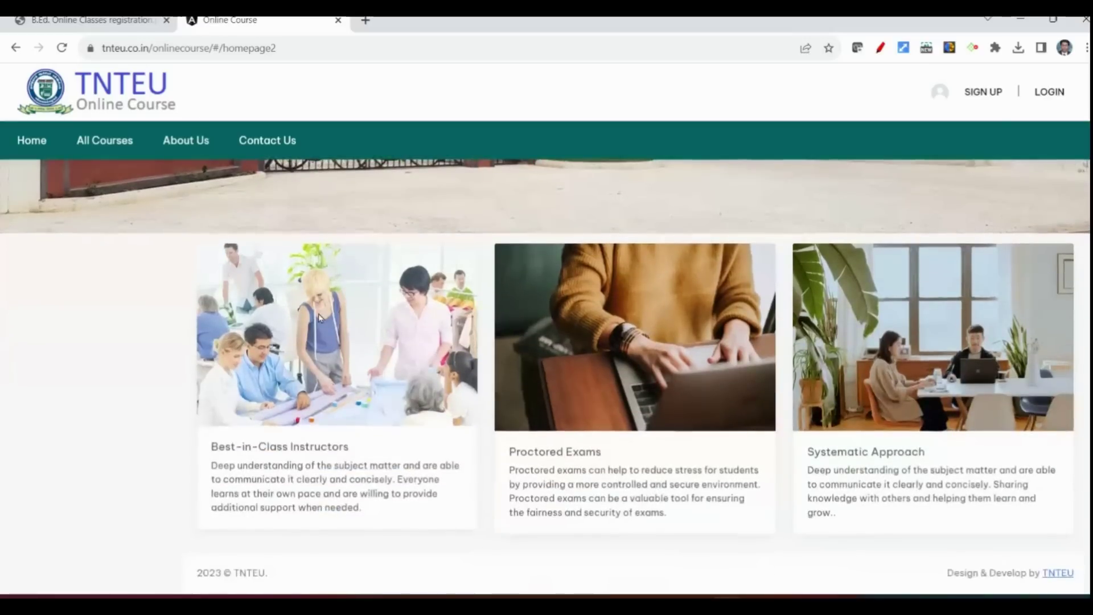
scroll(333, 364, up, 5)
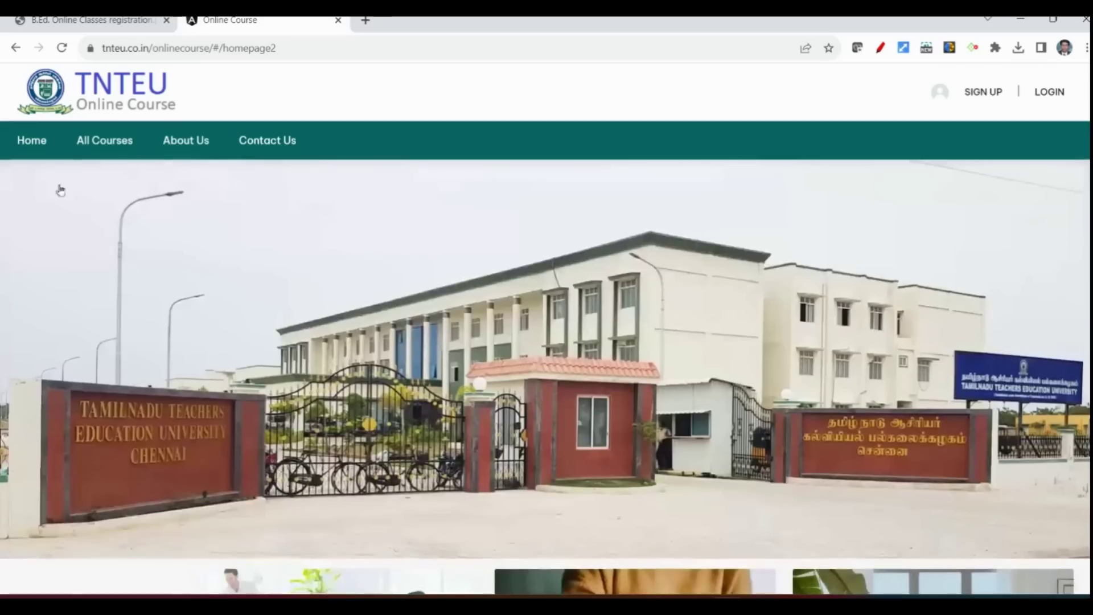
Open the website's About Us page and read the course and certification details
click(187, 147)
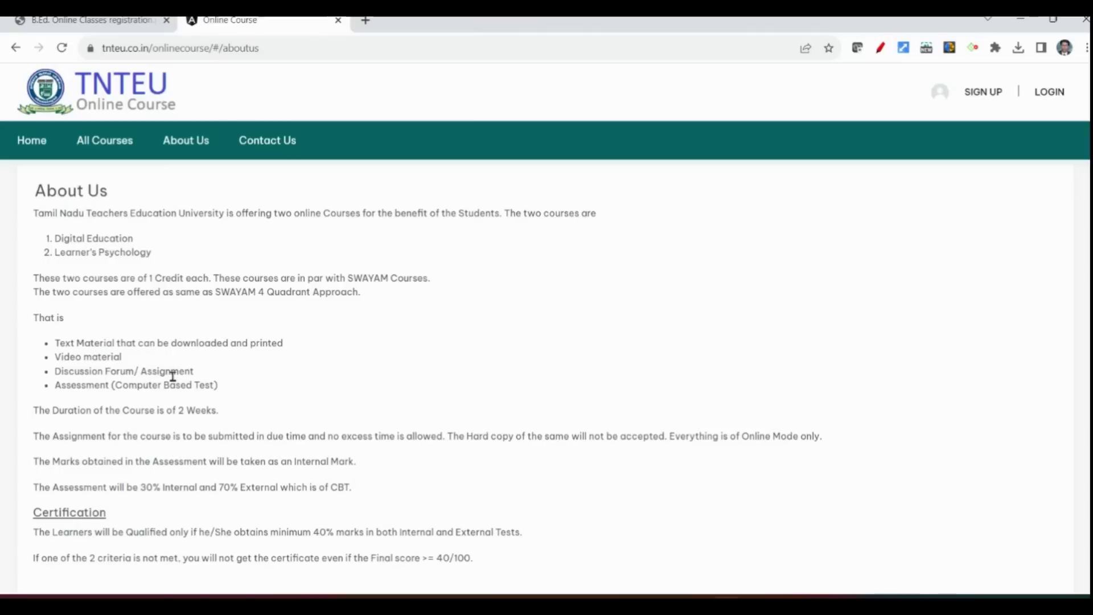
scroll(173, 375, down, 1)
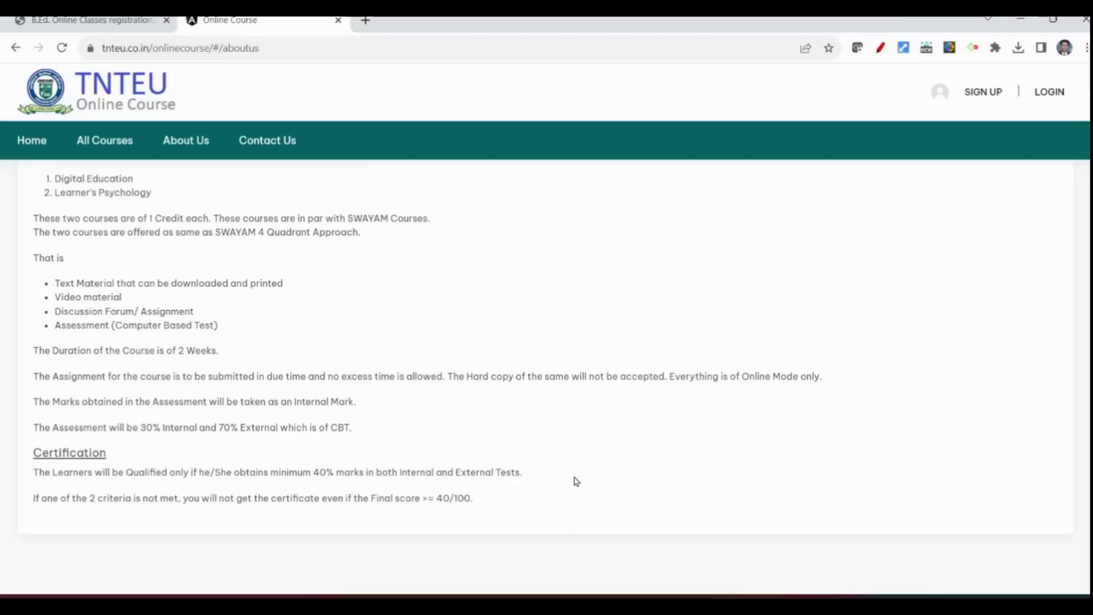
scroll(572, 473, up, 1)
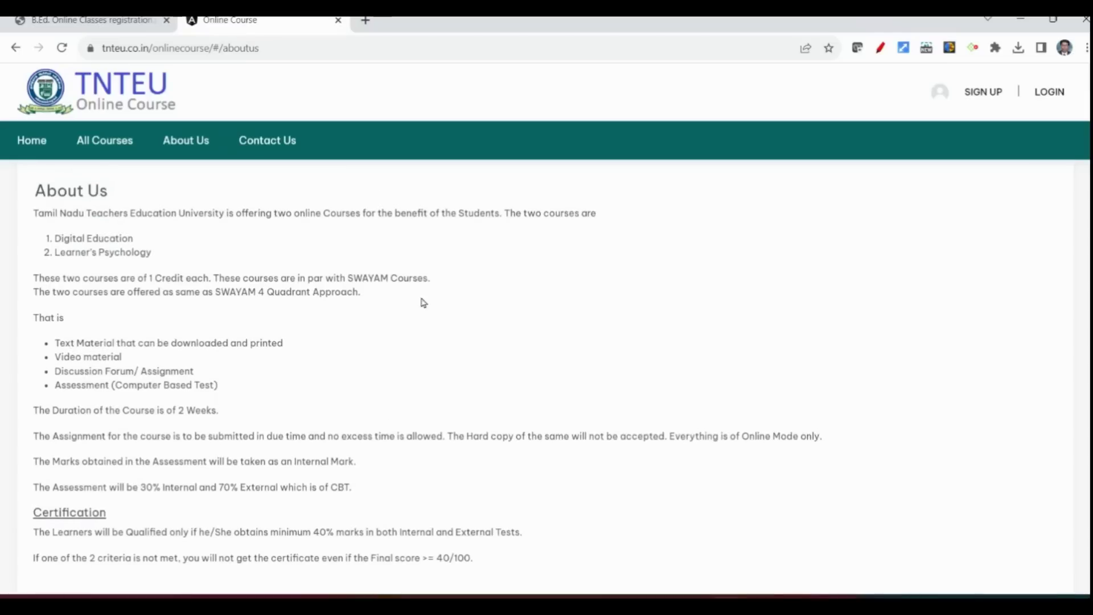
Show the Digital Education course from the list of all courses and open the sign-up application form
click(116, 144)
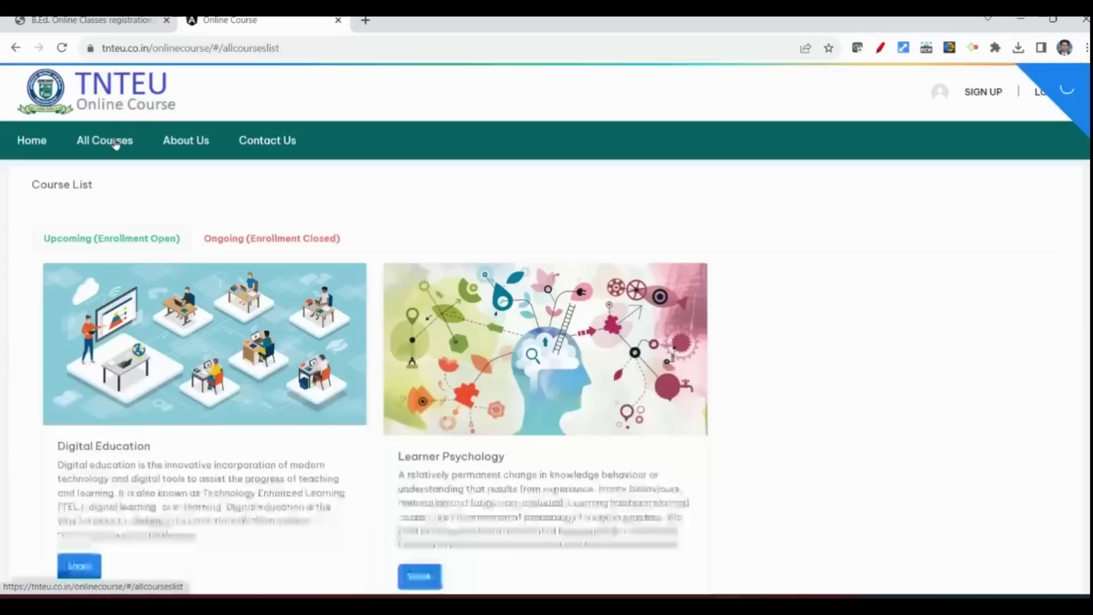
scroll(245, 424, down, 2)
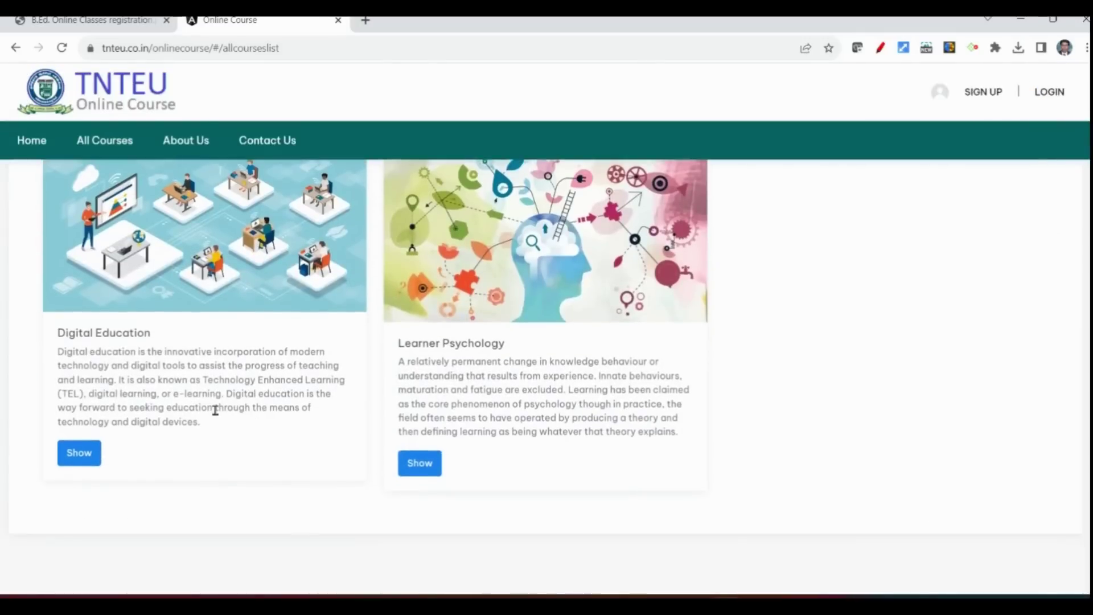
scroll(214, 410, up, 2)
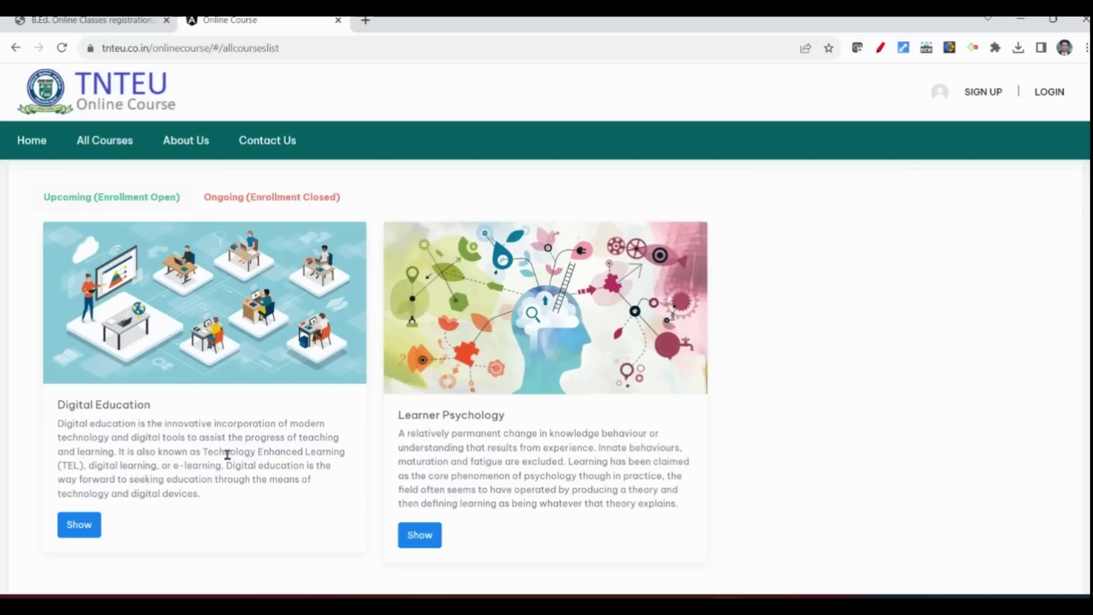
click(87, 527)
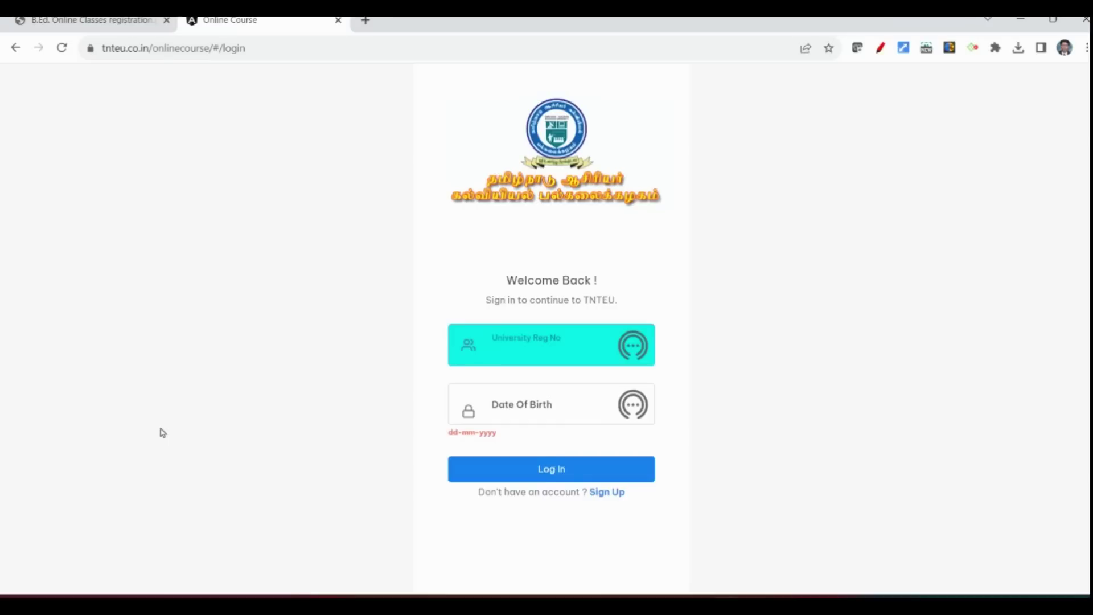
click(607, 493)
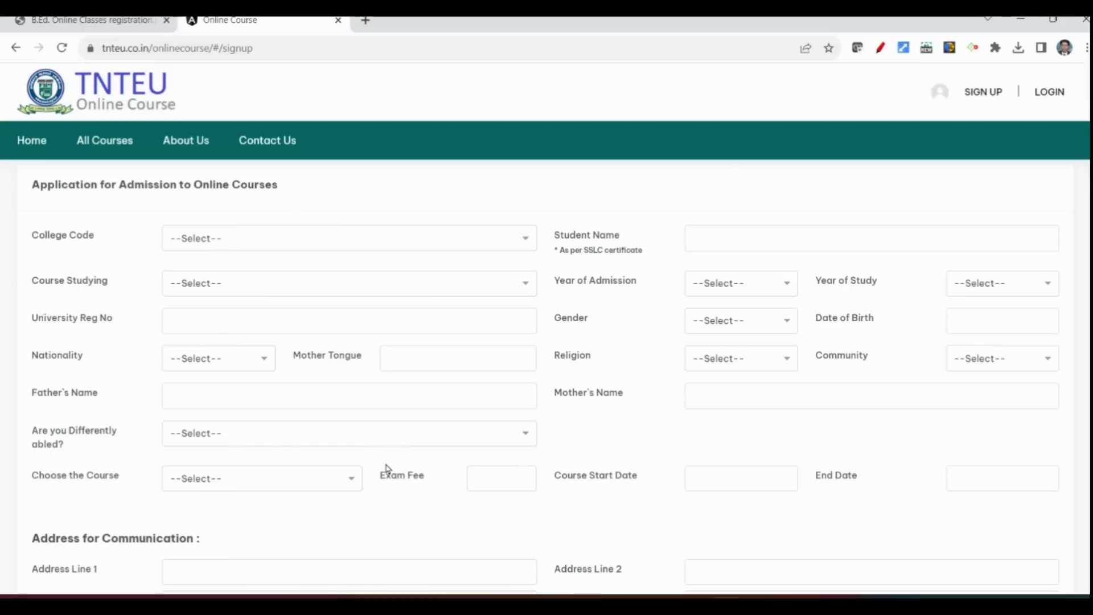
Examine the College Code and Course Studying options and the Student Name field without filling them in
click(236, 241)
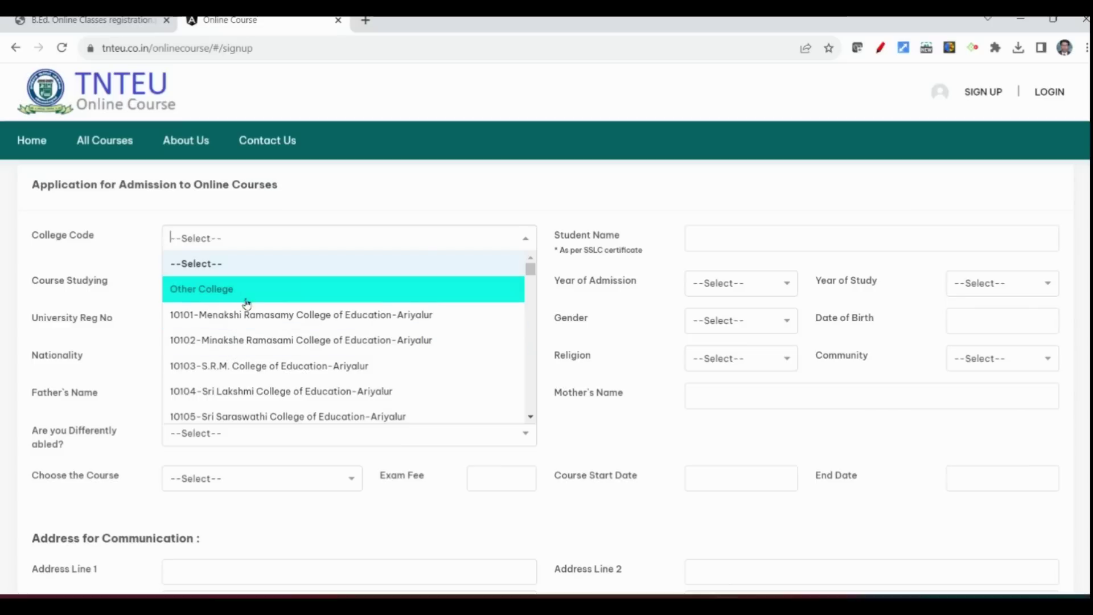
click(327, 206)
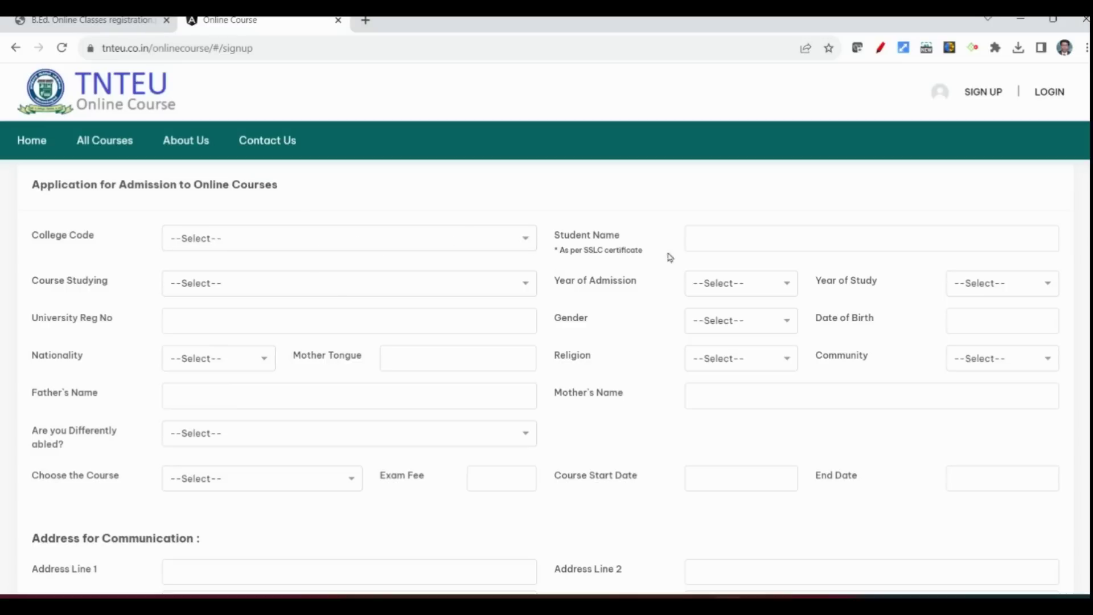
click(746, 237)
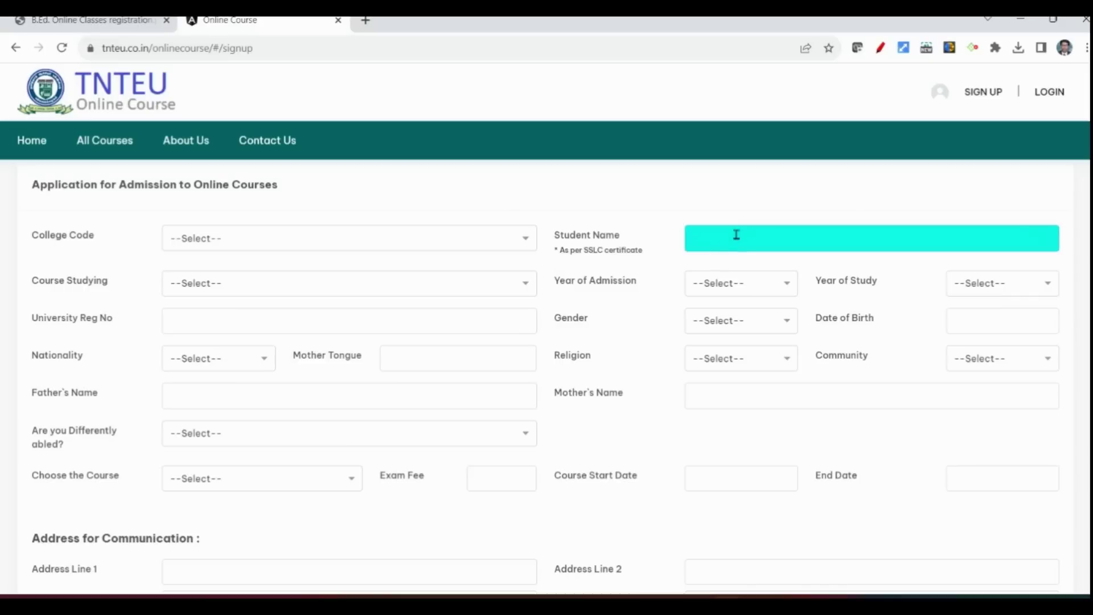
click(202, 289)
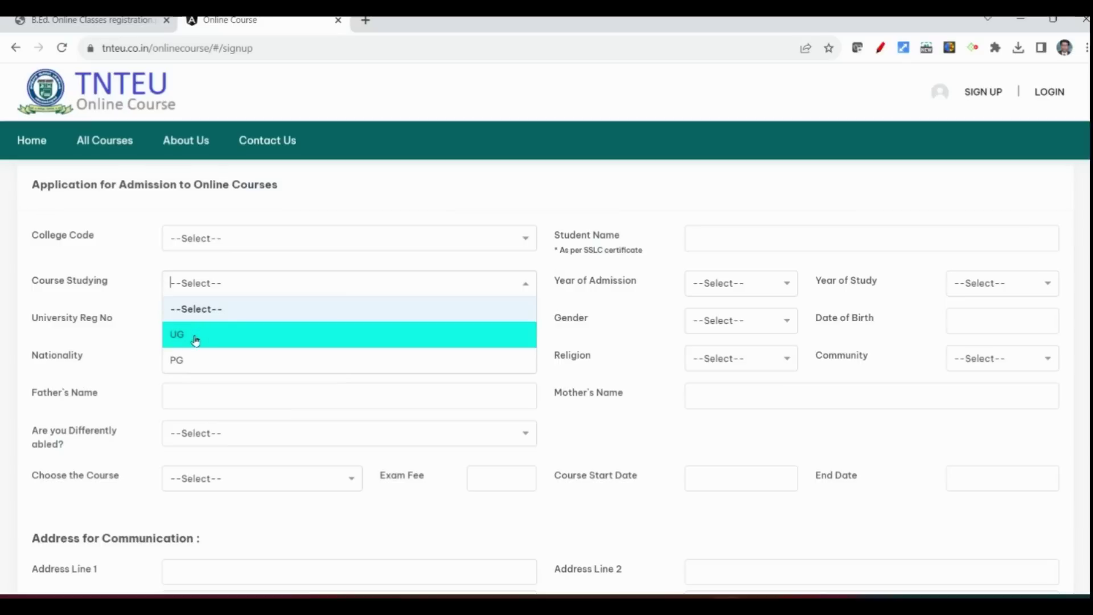
Set the Year of Admission to 2021-22 in the application form
click(726, 287)
scroll(724, 300, down, 3)
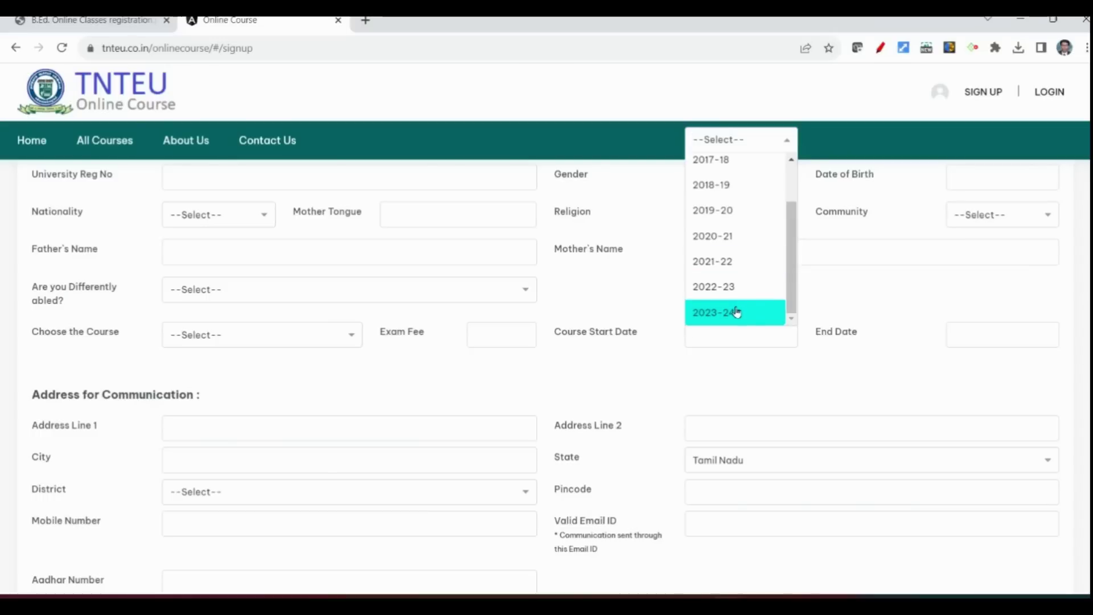
click(725, 266)
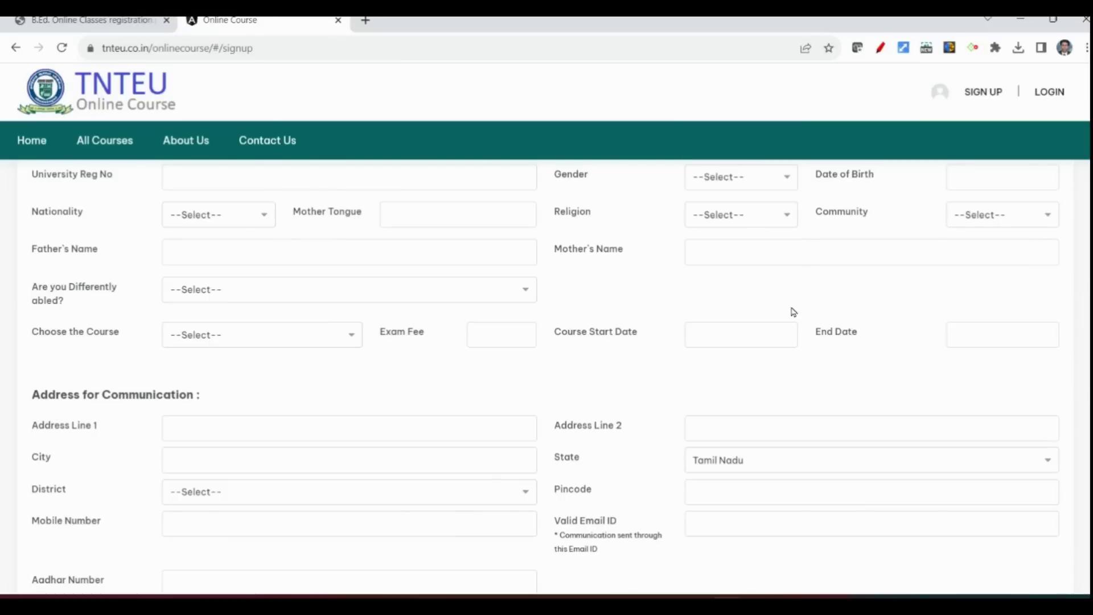
Examine the Year of Study options, the University Reg No field and the Gender options without entering anything
scroll(853, 257, up, 1)
click(996, 213)
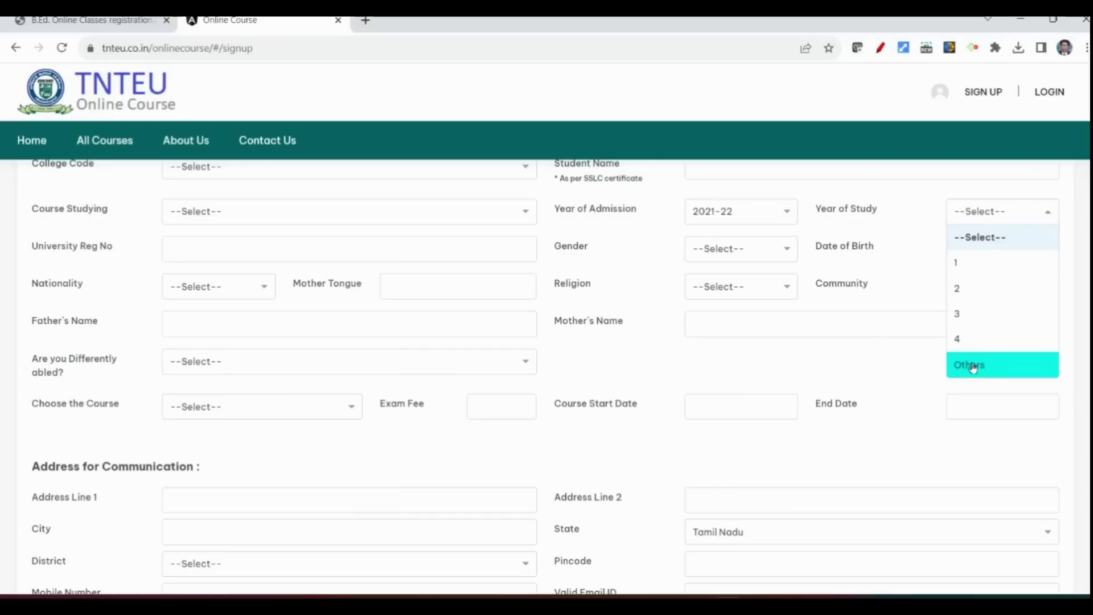
click(919, 219)
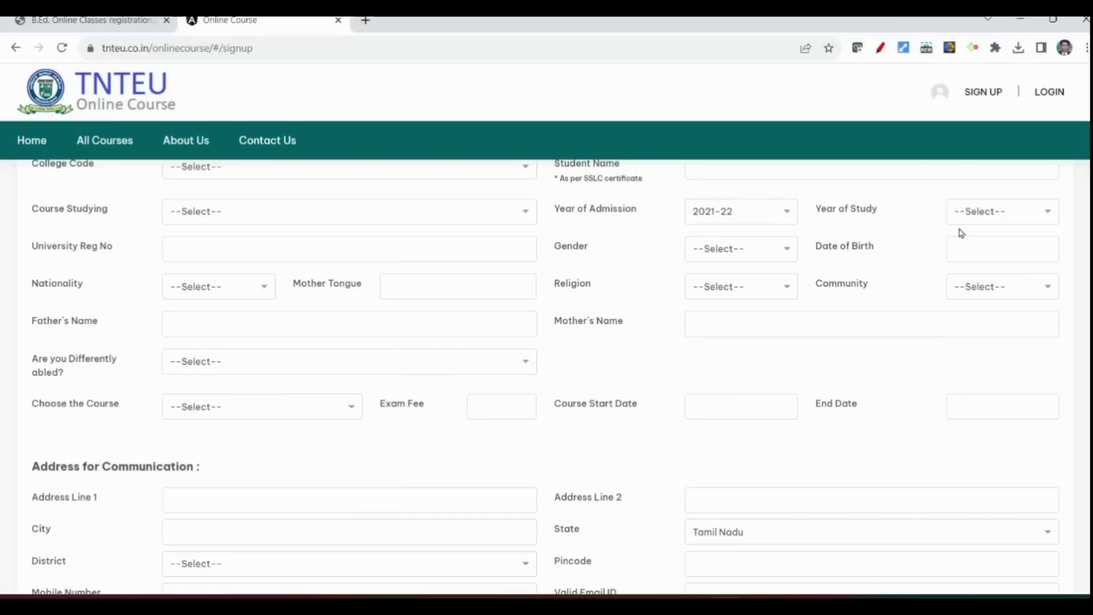
click(207, 240)
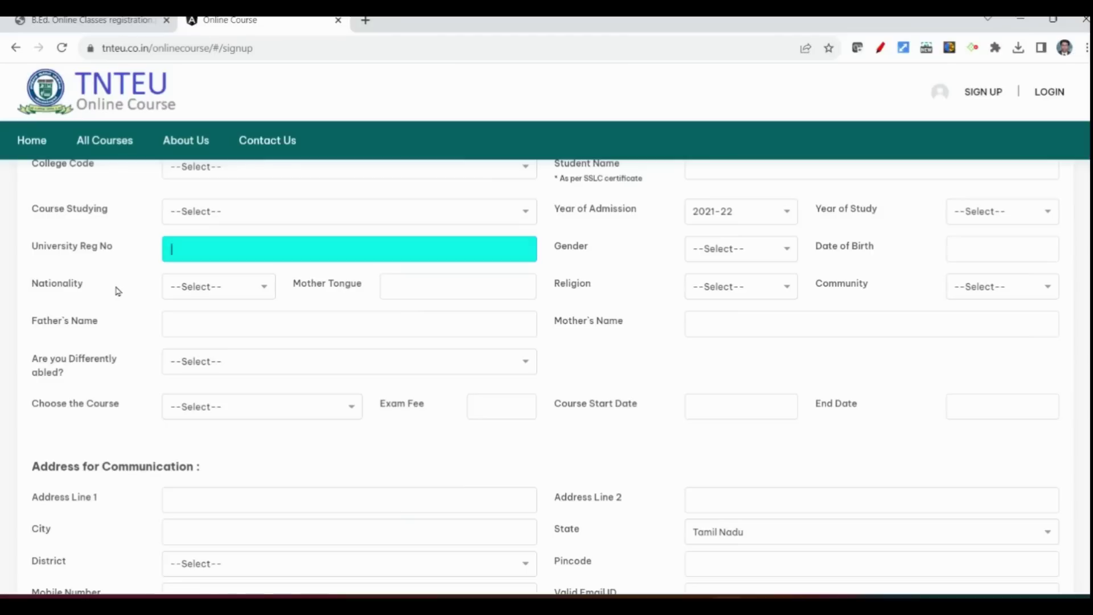
click(735, 254)
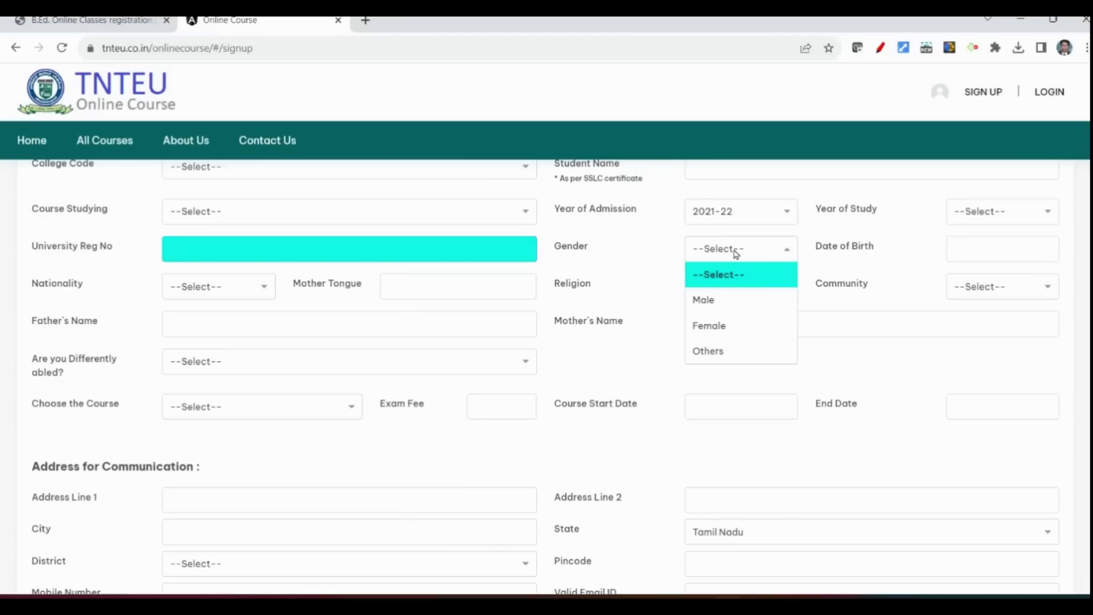
Examine the year list of the Date of Birth calendar and close it without picking a date
click(873, 251)
click(907, 253)
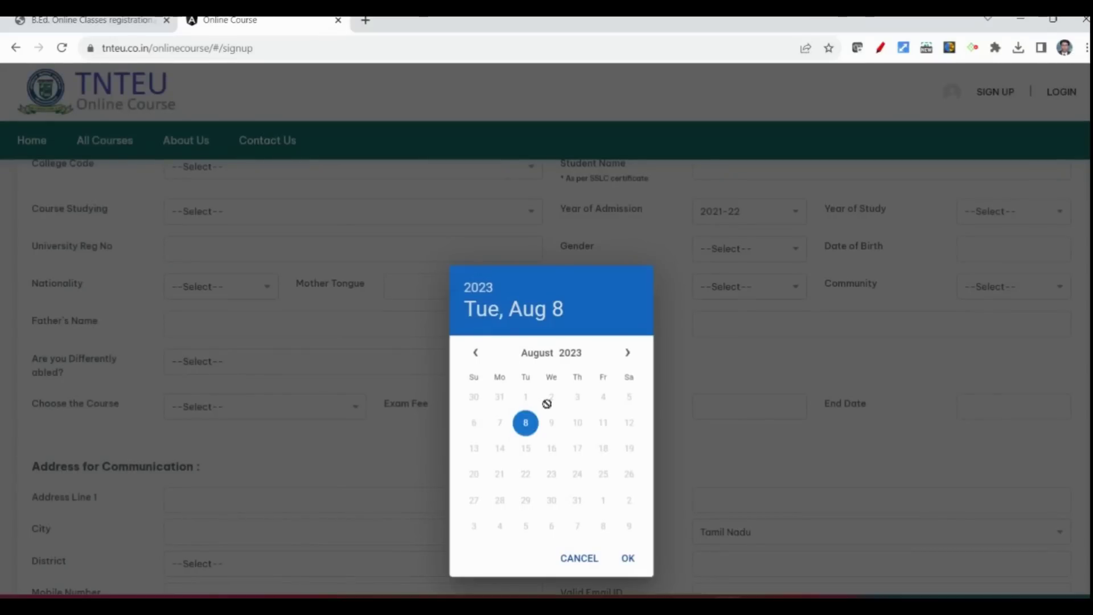
click(478, 293)
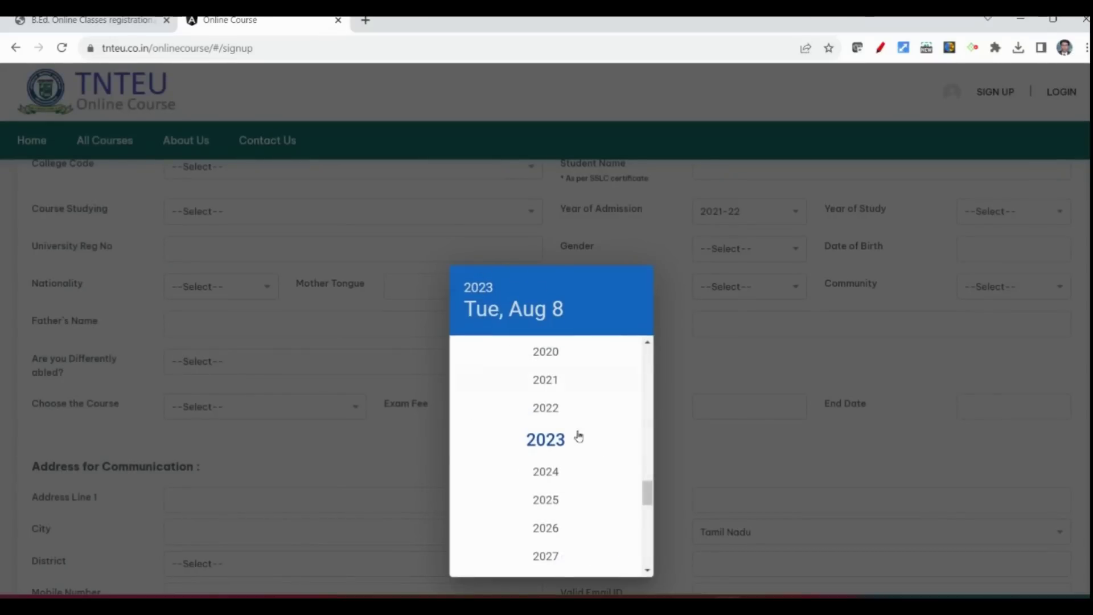
scroll(561, 455, down, 2)
scroll(555, 457, up, 9)
scroll(553, 455, up, 7)
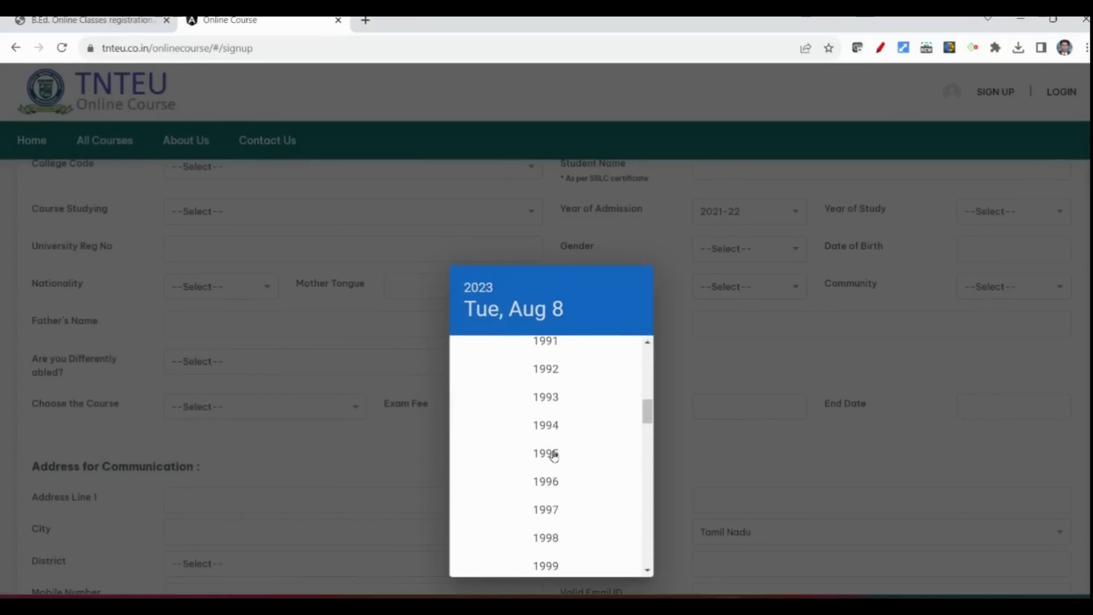
scroll(551, 454, down, 2)
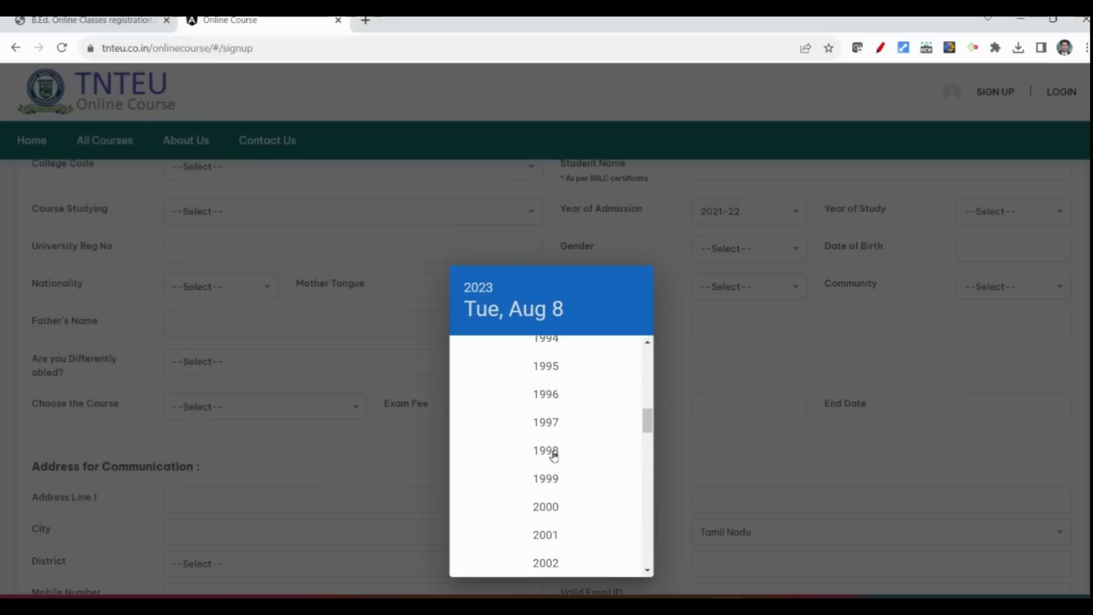
click(539, 318)
click(589, 563)
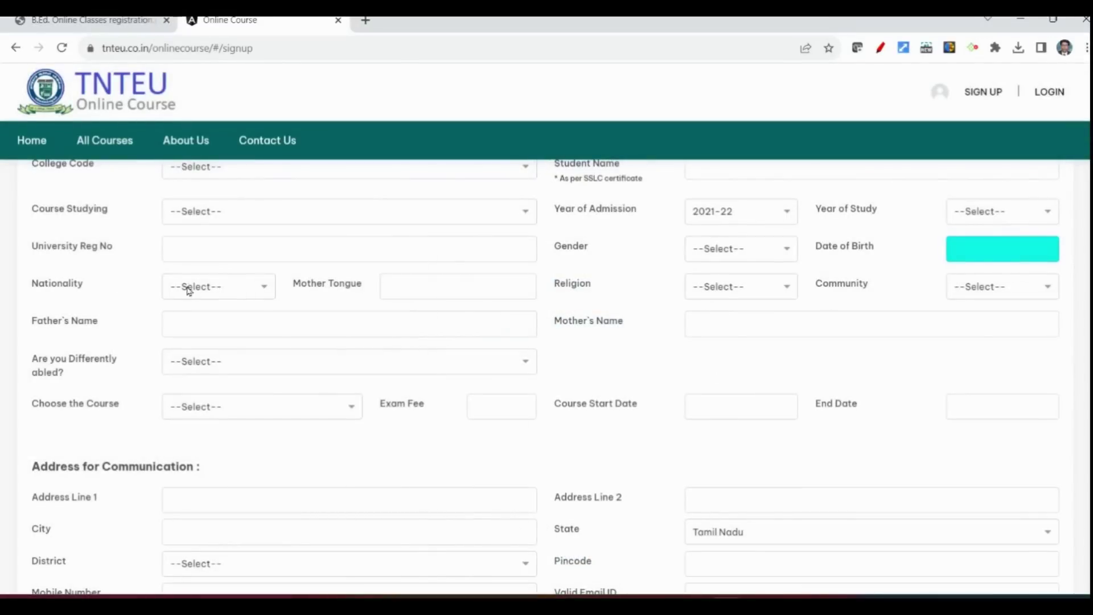
Examine the Nationality and Religion options in the application form without choosing any
click(205, 288)
click(377, 280)
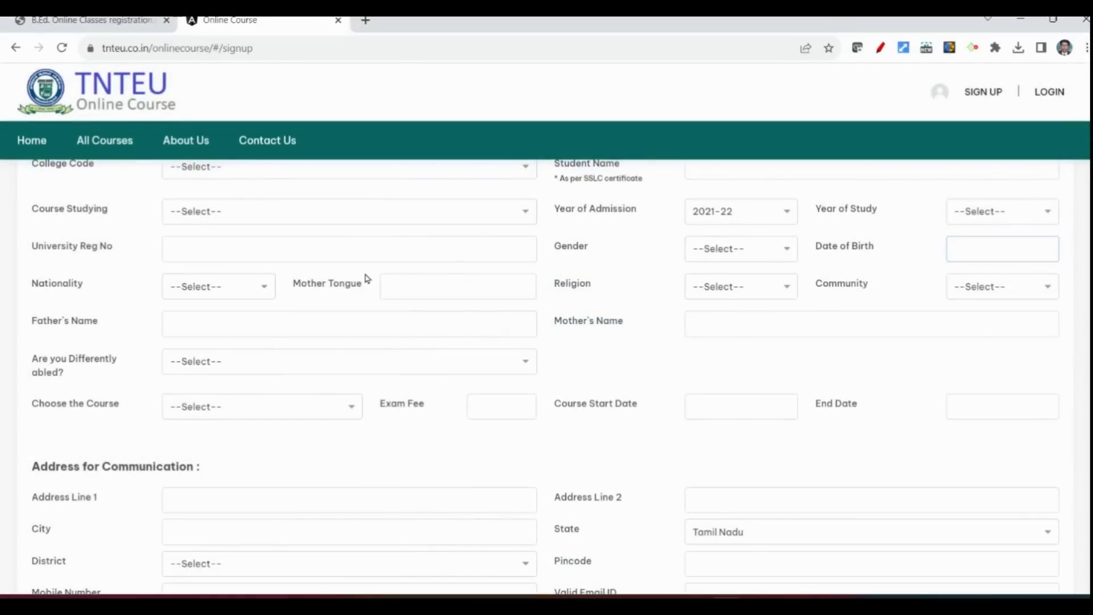
click(742, 288)
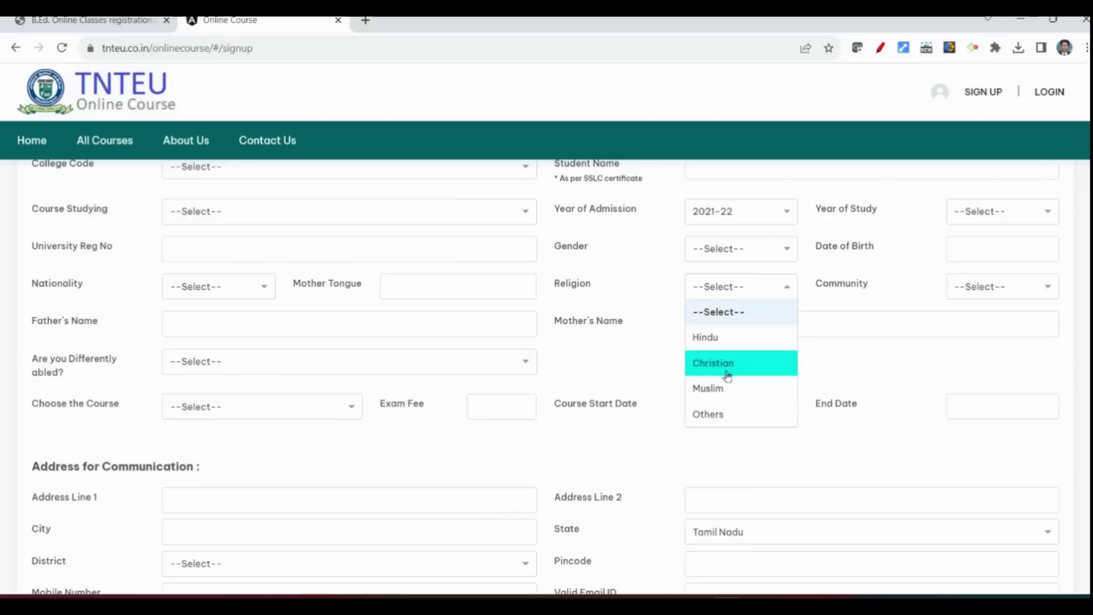
click(671, 289)
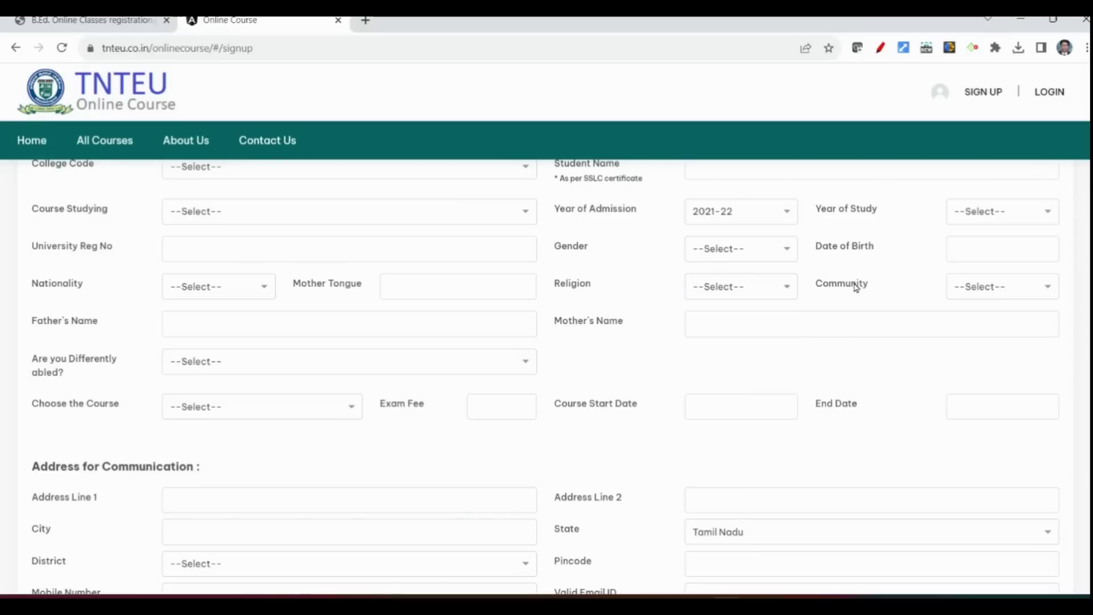
Look through the Community options in the application form and set Community to BC
click(997, 290)
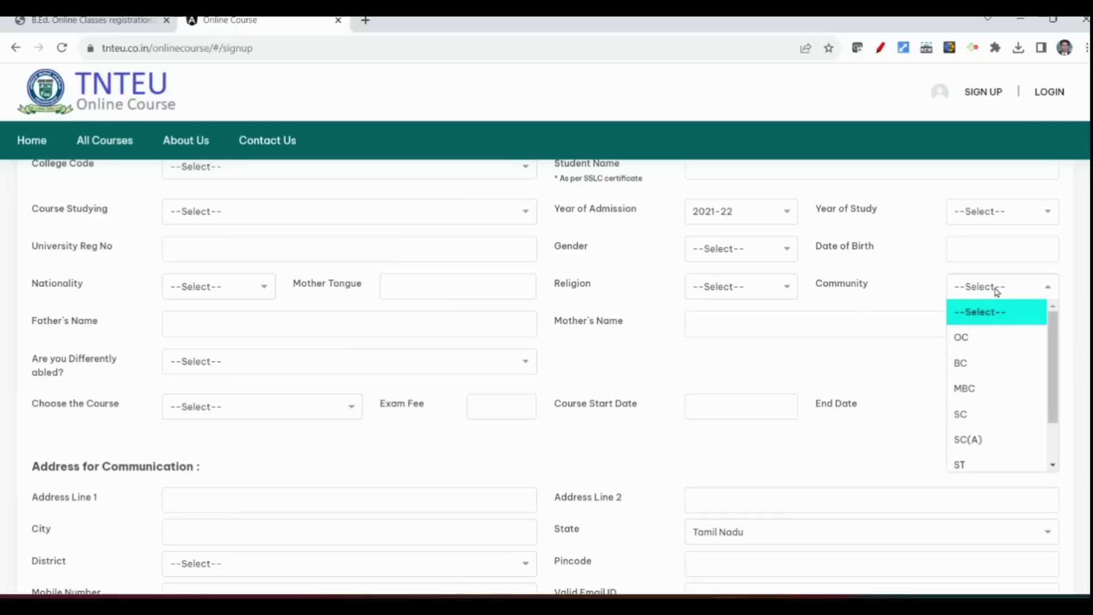
scroll(992, 377, down, 5)
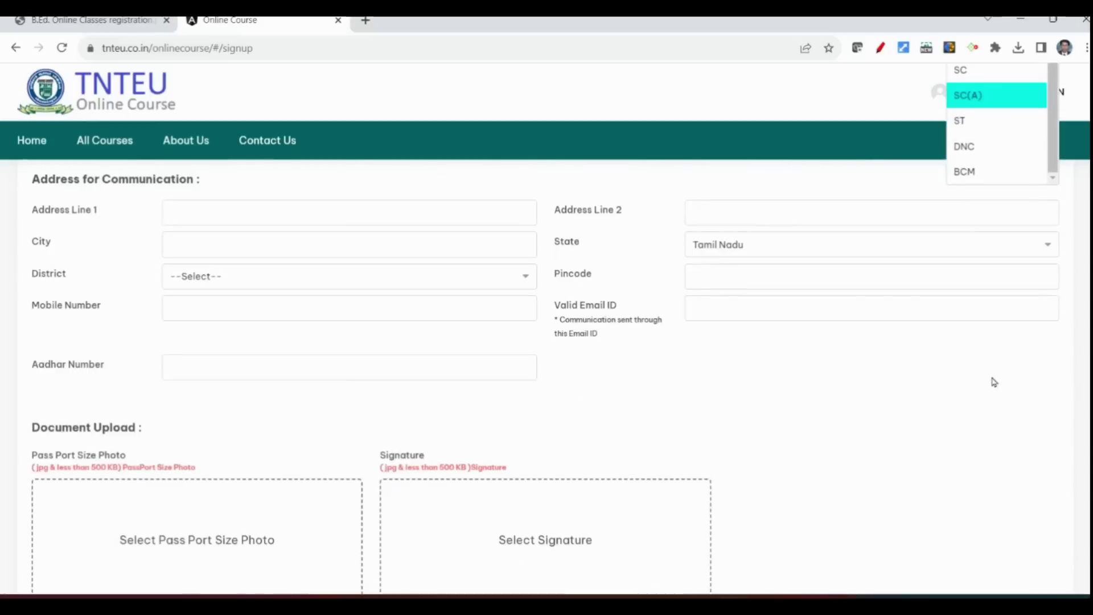
scroll(986, 369, up, 4)
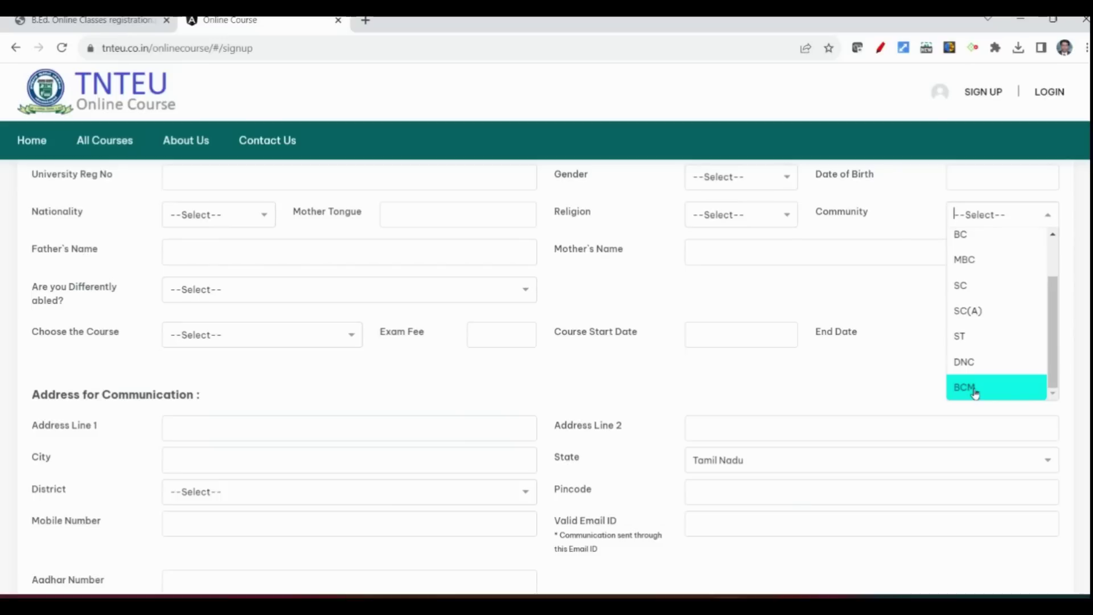
scroll(999, 295, up, 1)
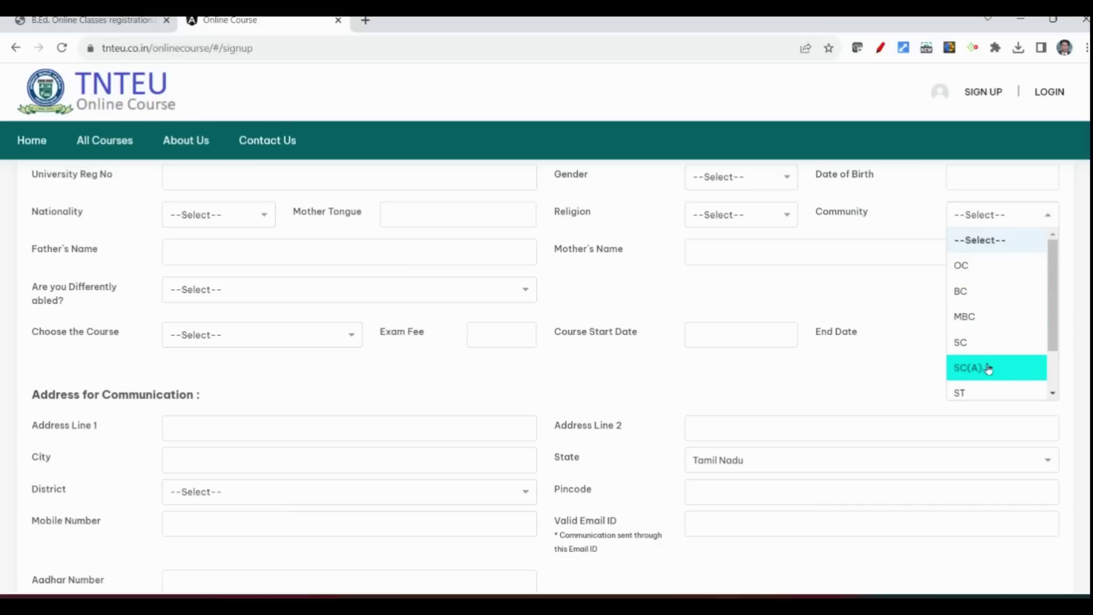
scroll(980, 376, down, 1)
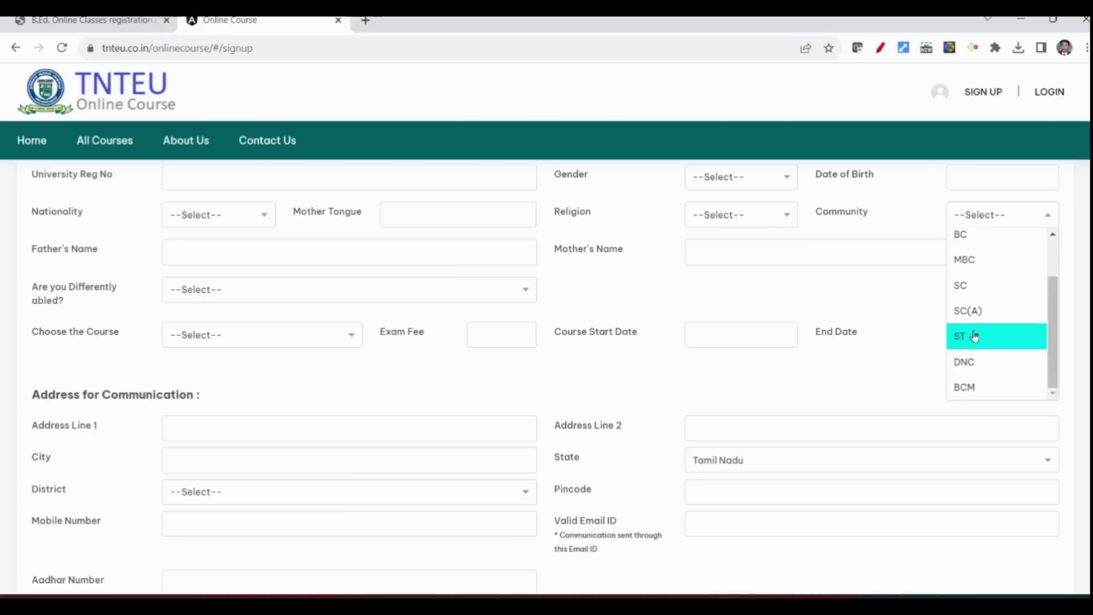
click(967, 235)
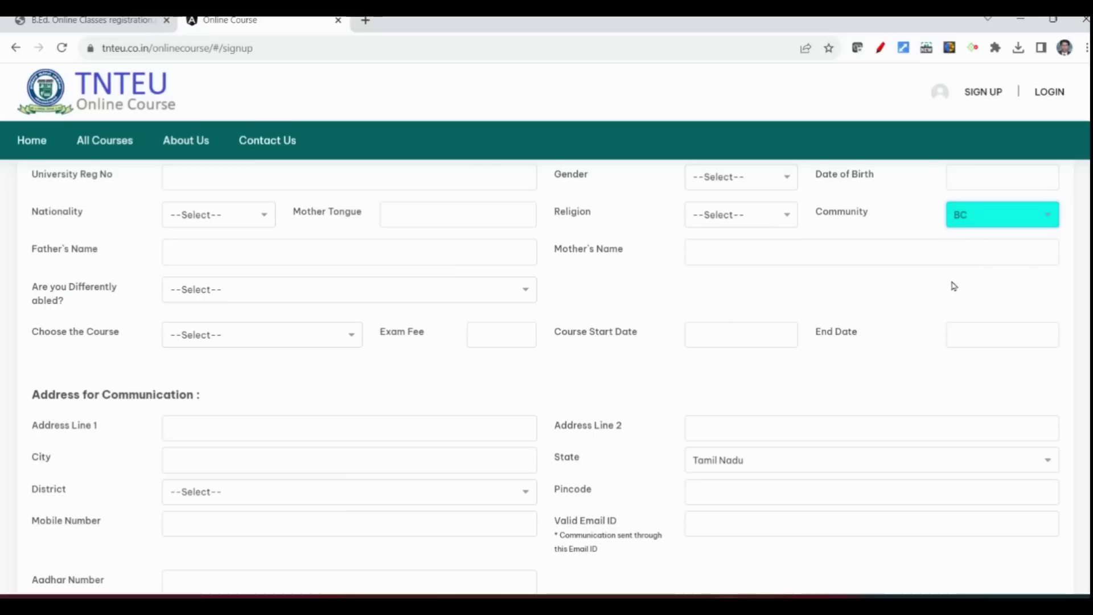
click(871, 285)
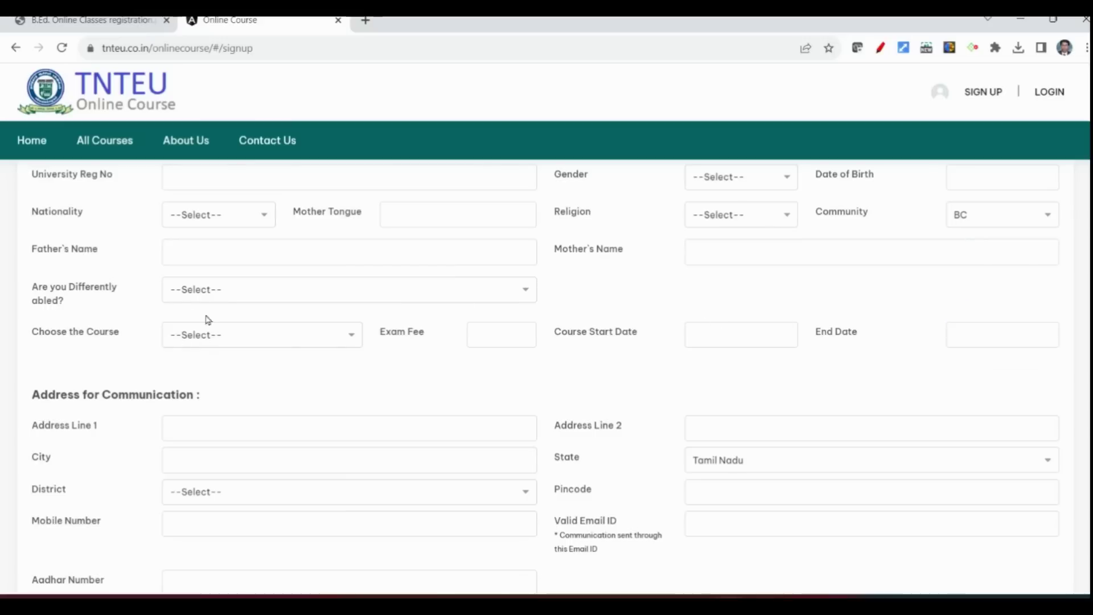
Examine the differently abled options and the Mother's Name field without entering anything
click(206, 293)
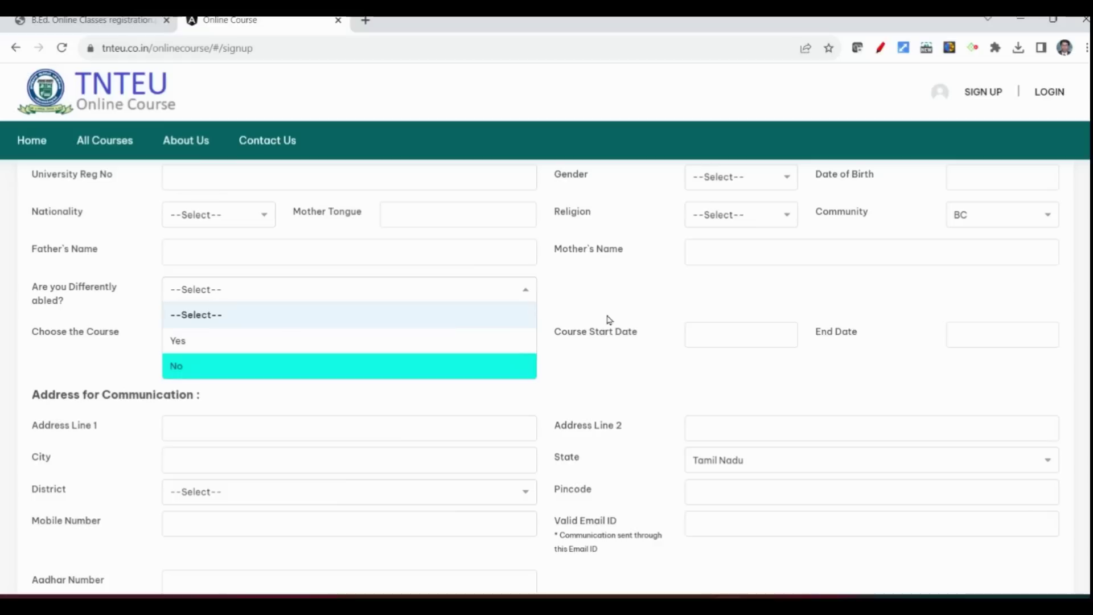
click(606, 293)
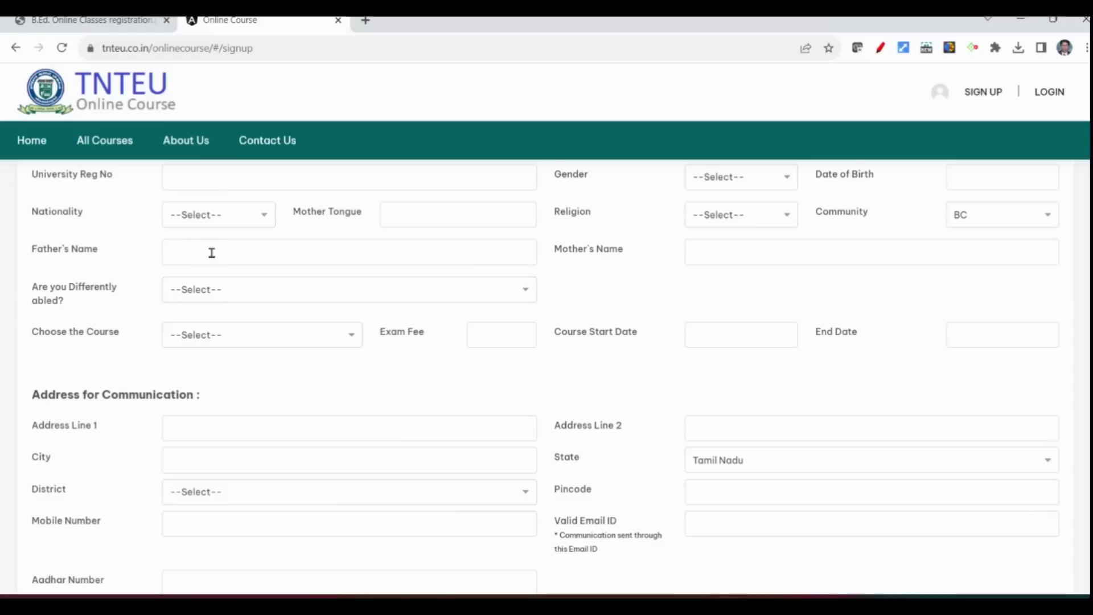
click(735, 252)
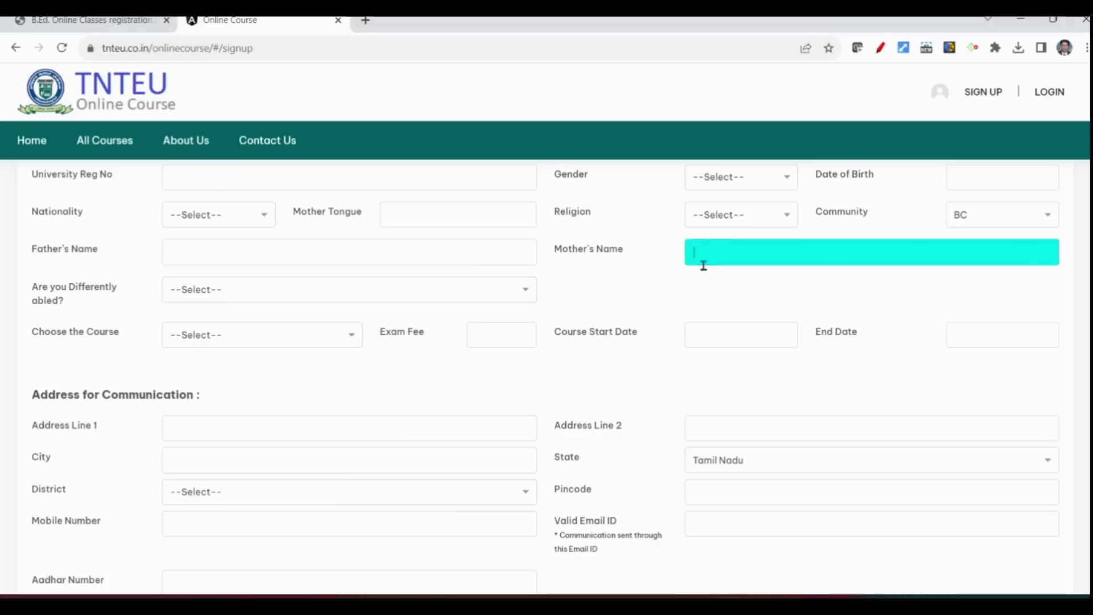
Choose Digital Education as the course in the application form and check its exam fee and course dates
scroll(609, 321, down, 1)
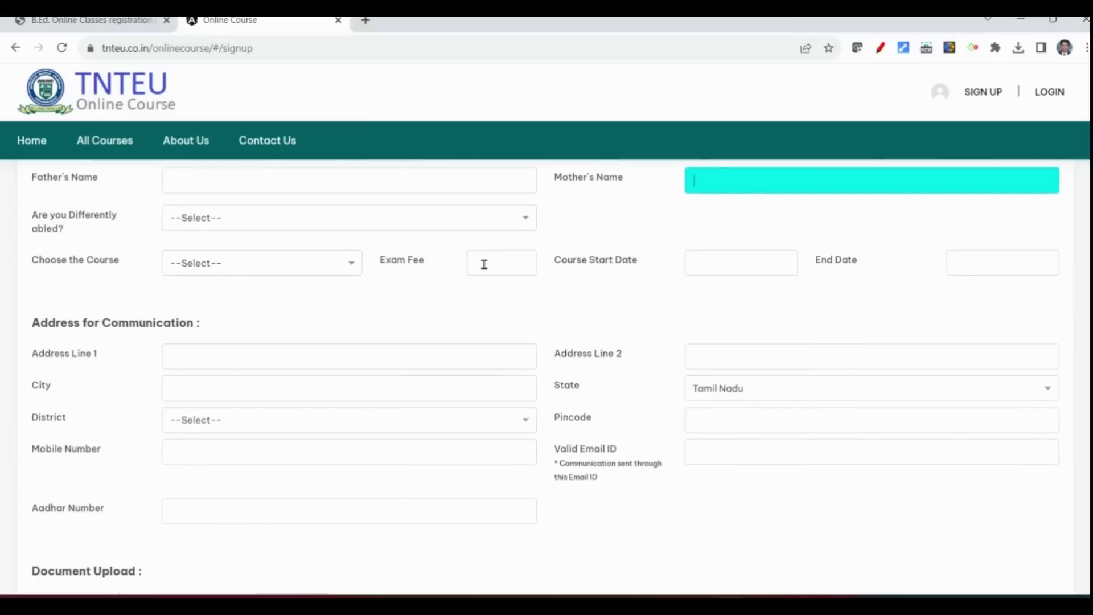
click(230, 263)
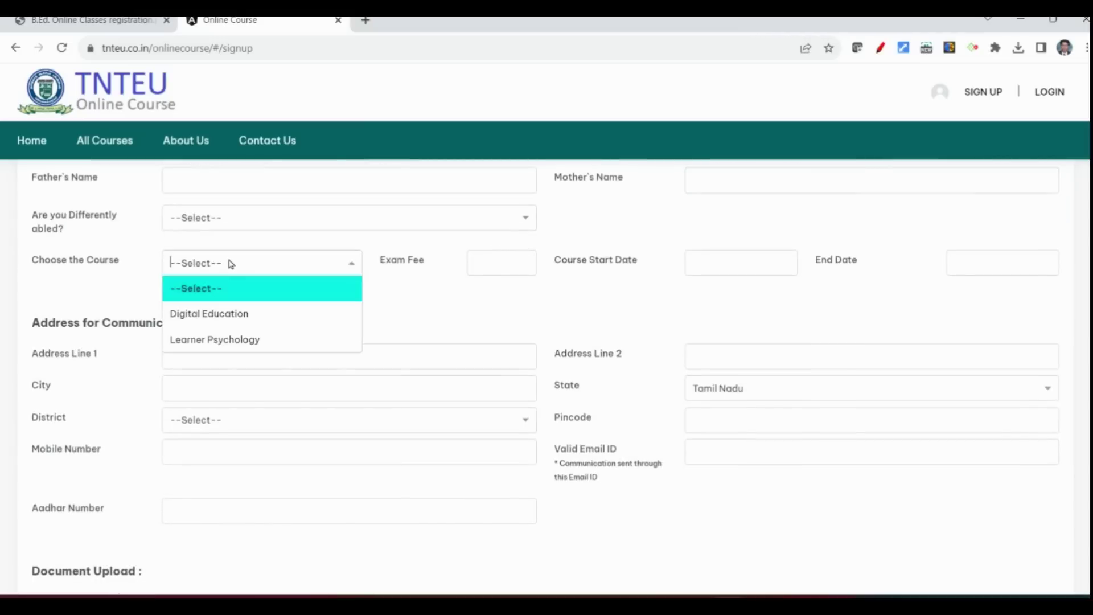
click(224, 314)
scroll(610, 292, up, 3)
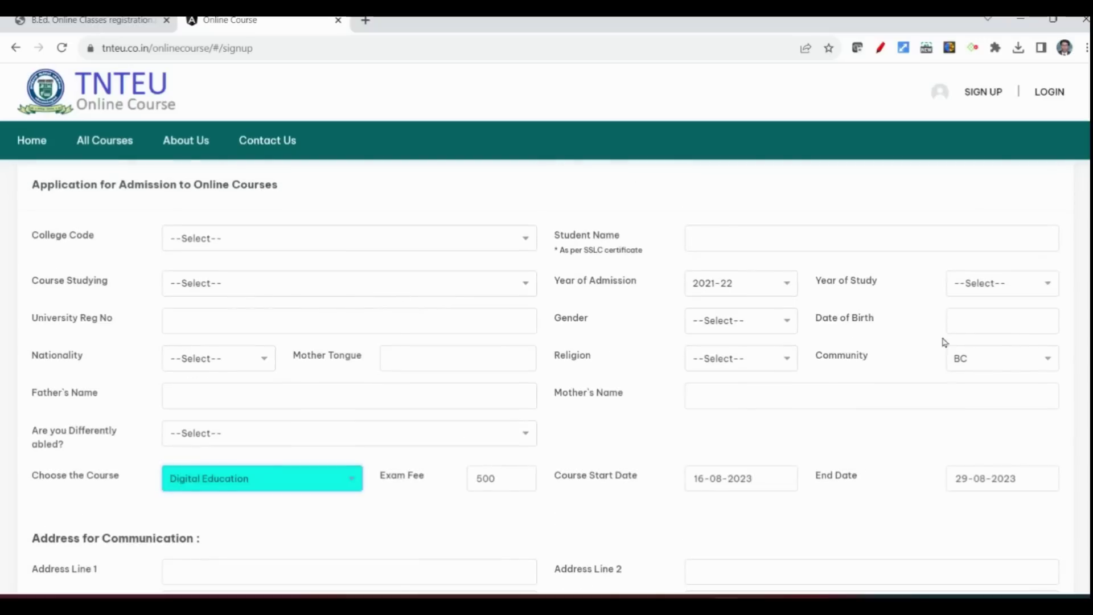
scroll(913, 341, down, 1)
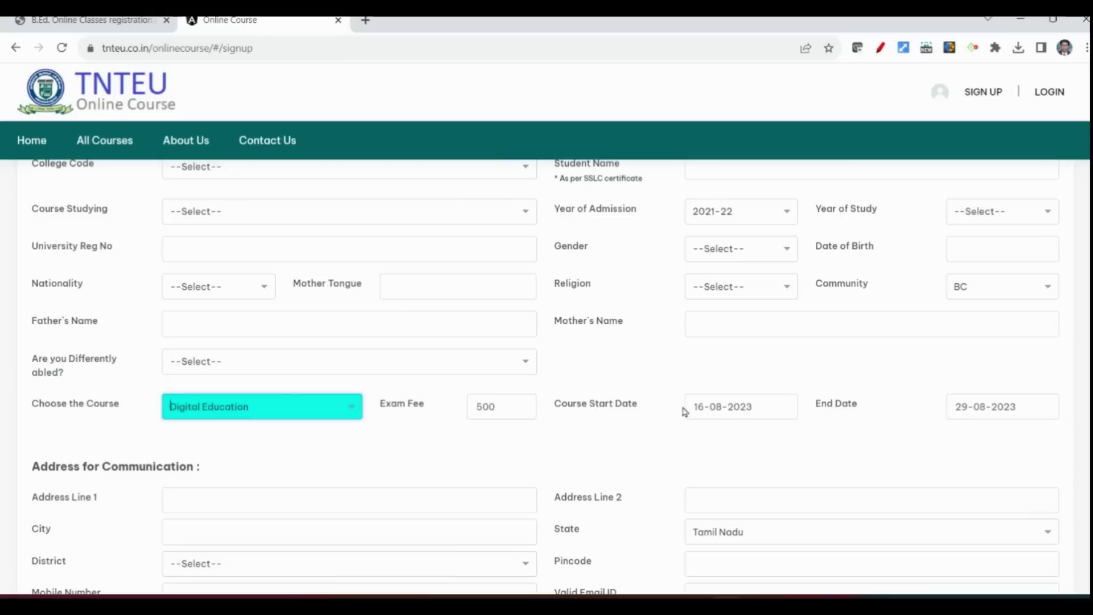
scroll(640, 416, down, 1)
scroll(640, 416, down, 1)
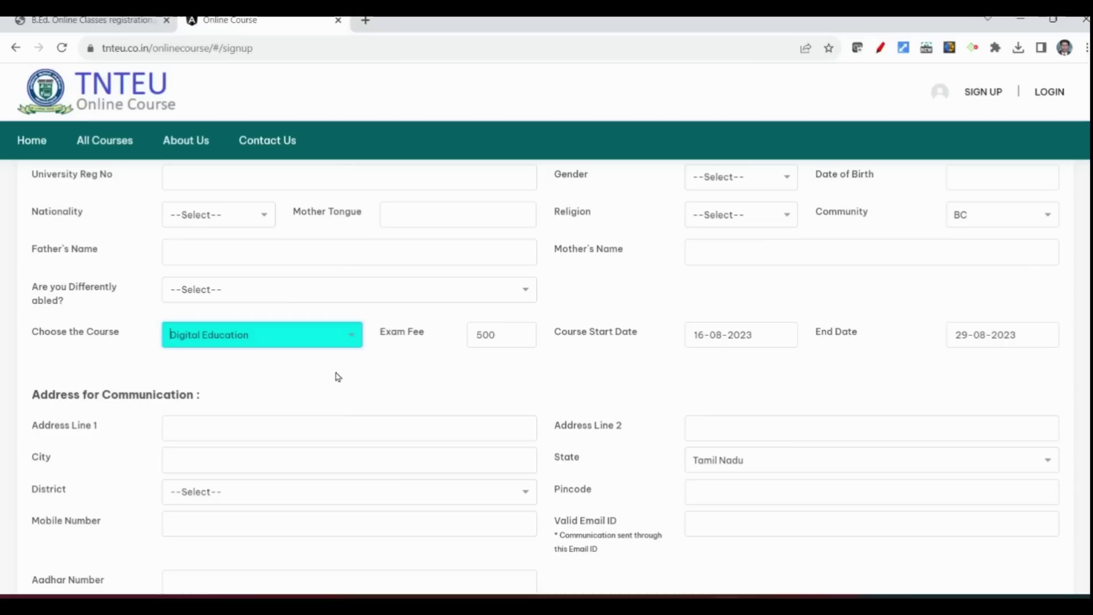
Examine the Address for Communication and Document Upload sections of the form without entering anything
scroll(337, 376, down, 1)
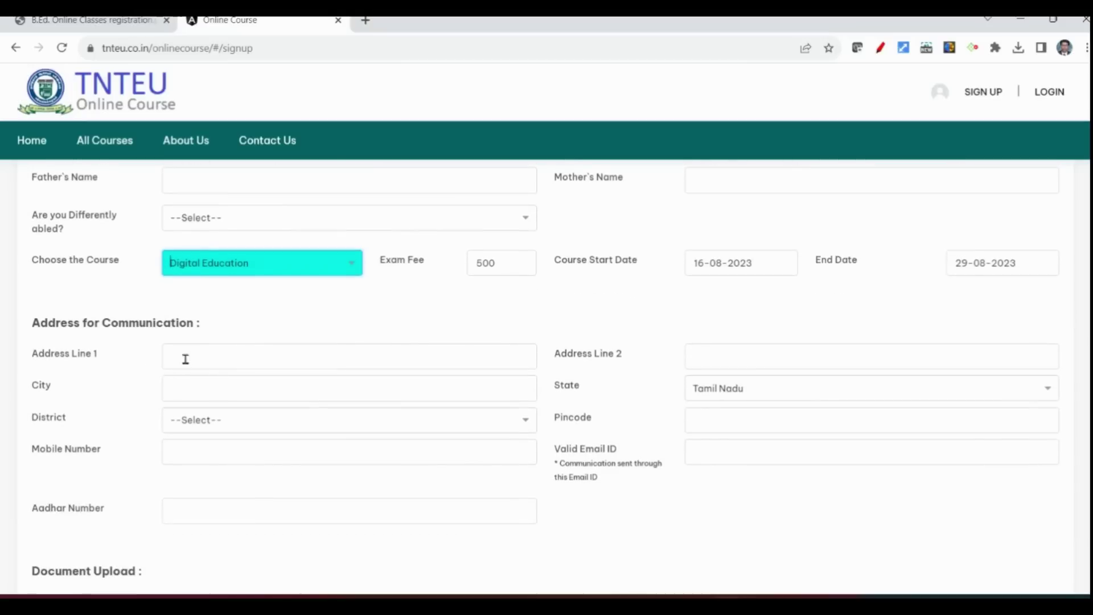
click(223, 357)
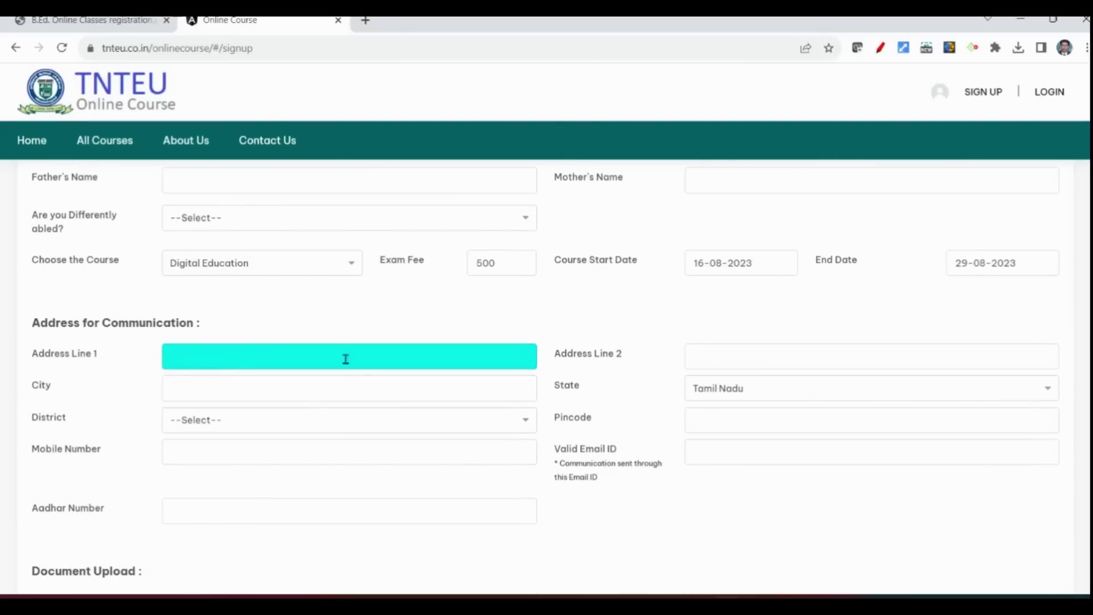
click(726, 357)
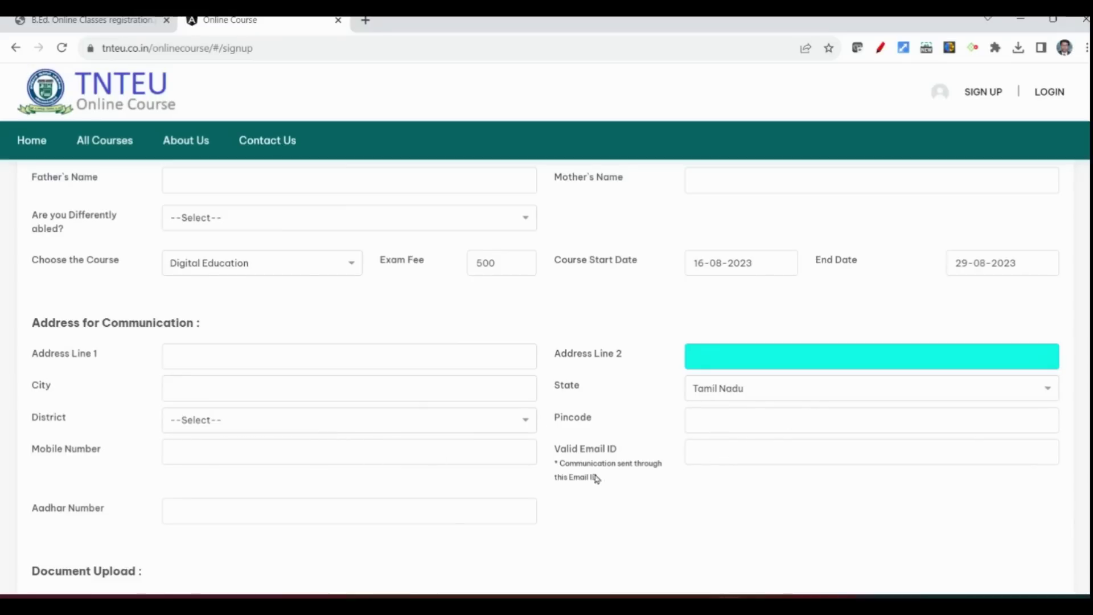
scroll(300, 453, down, 1)
scroll(246, 440, down, 2)
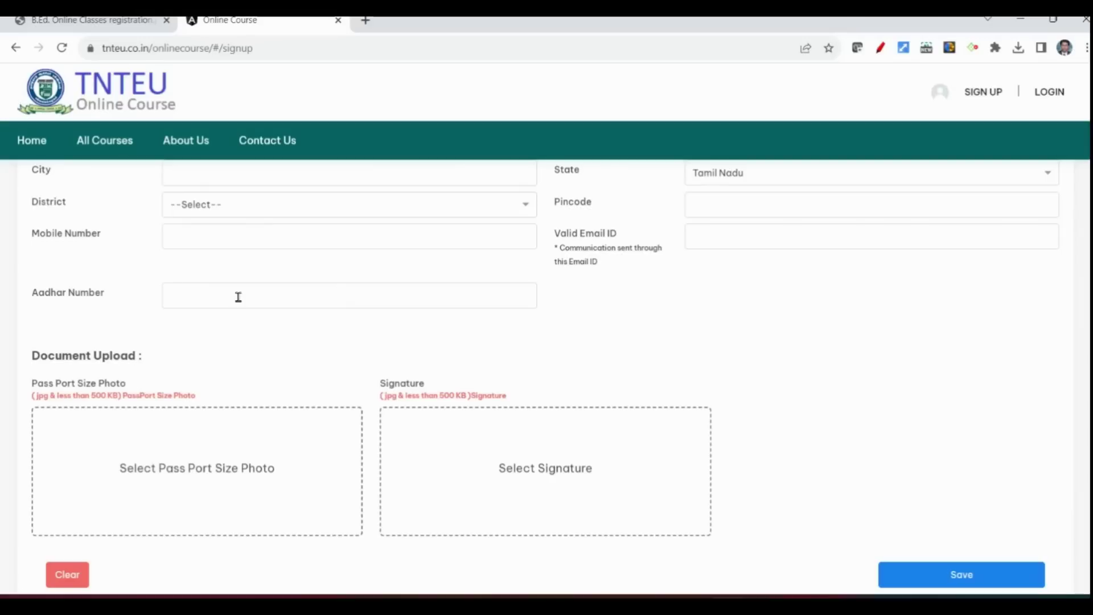
scroll(200, 463, down, 1)
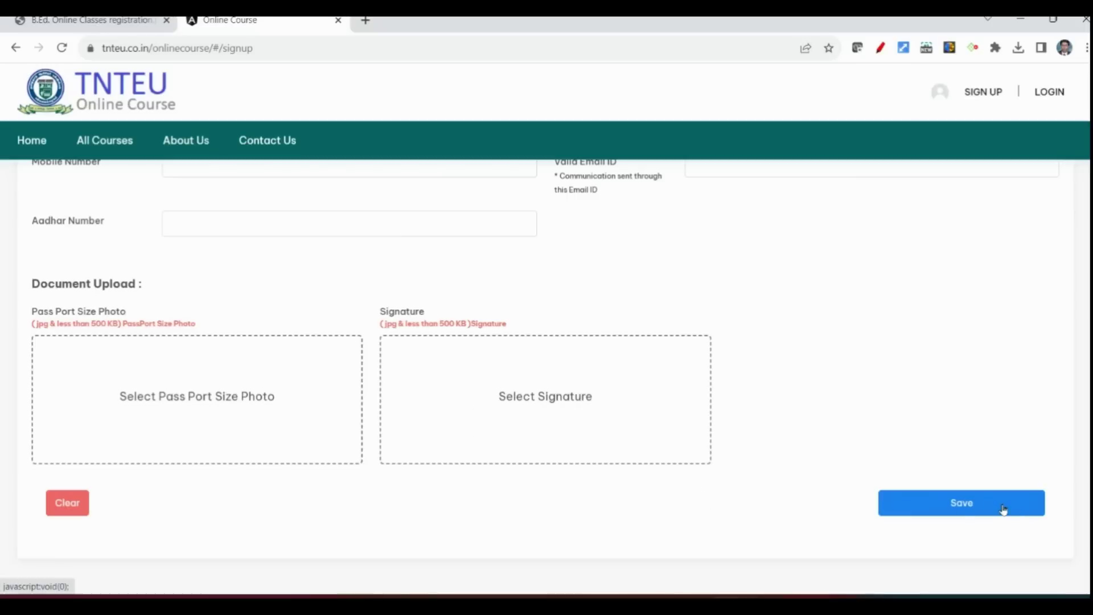
Review the whole admission application form once more, from the College Code field to the document uploads
scroll(855, 517, up, 9)
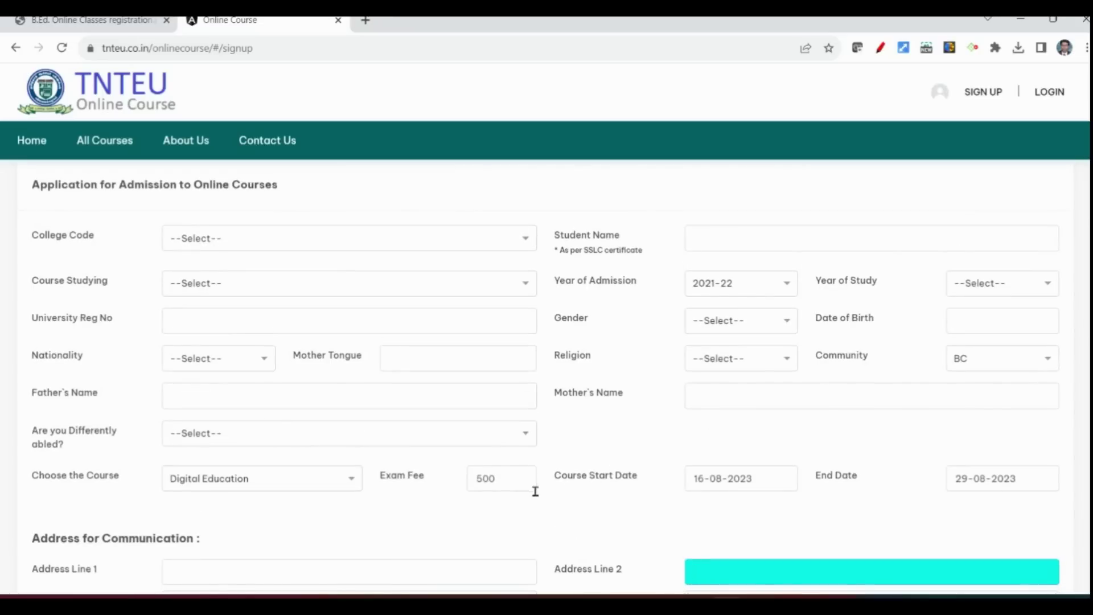
scroll(552, 476, down, 4)
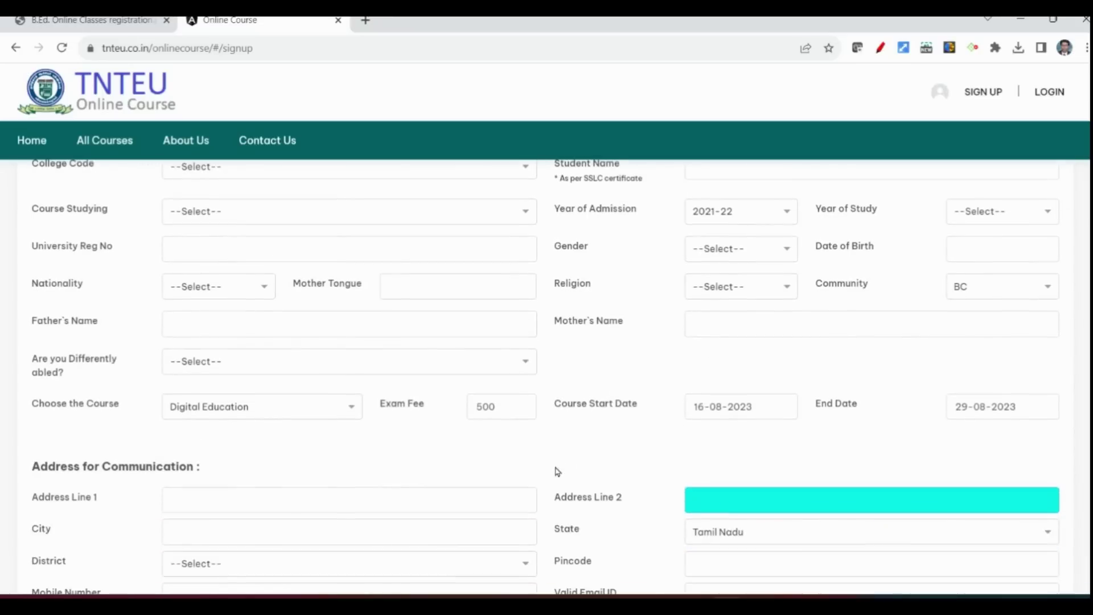
scroll(541, 500, down, 3)
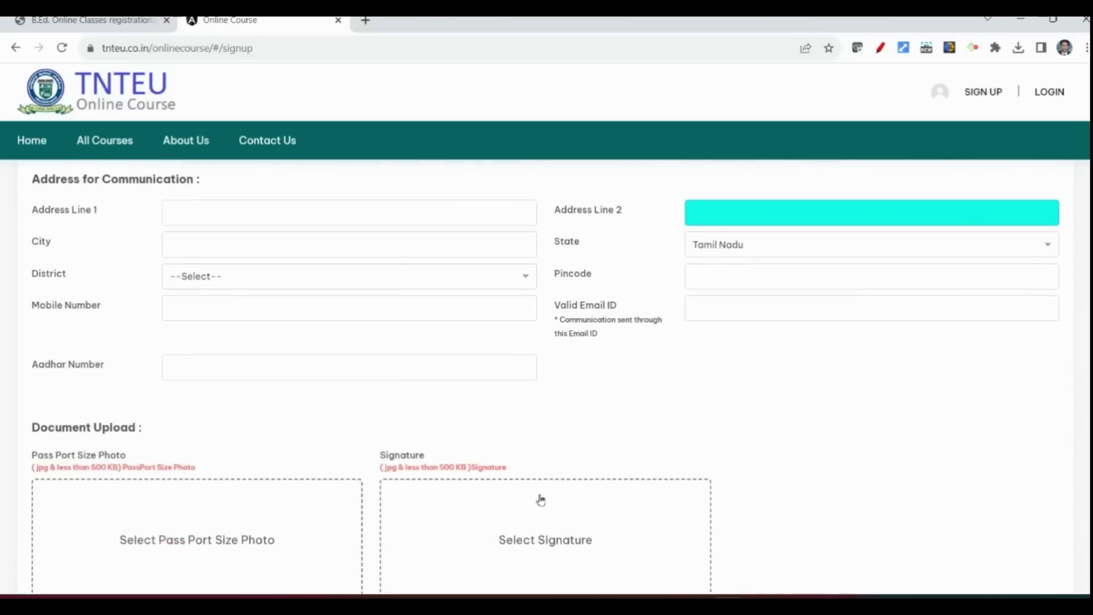
scroll(751, 454, down, 3)
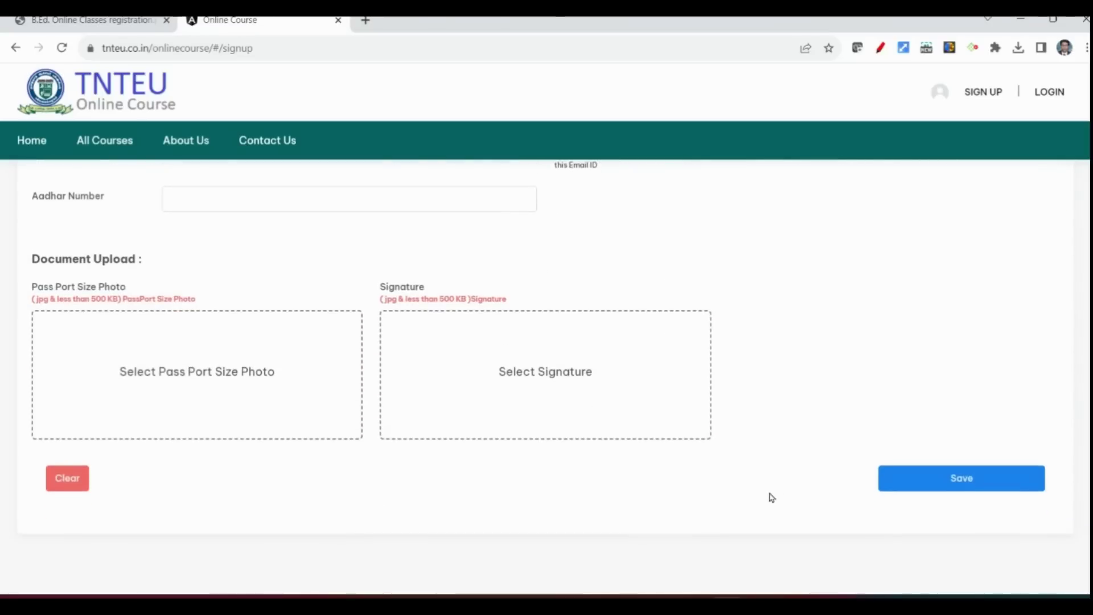
scroll(770, 495, up, 6)
scroll(769, 495, up, 3)
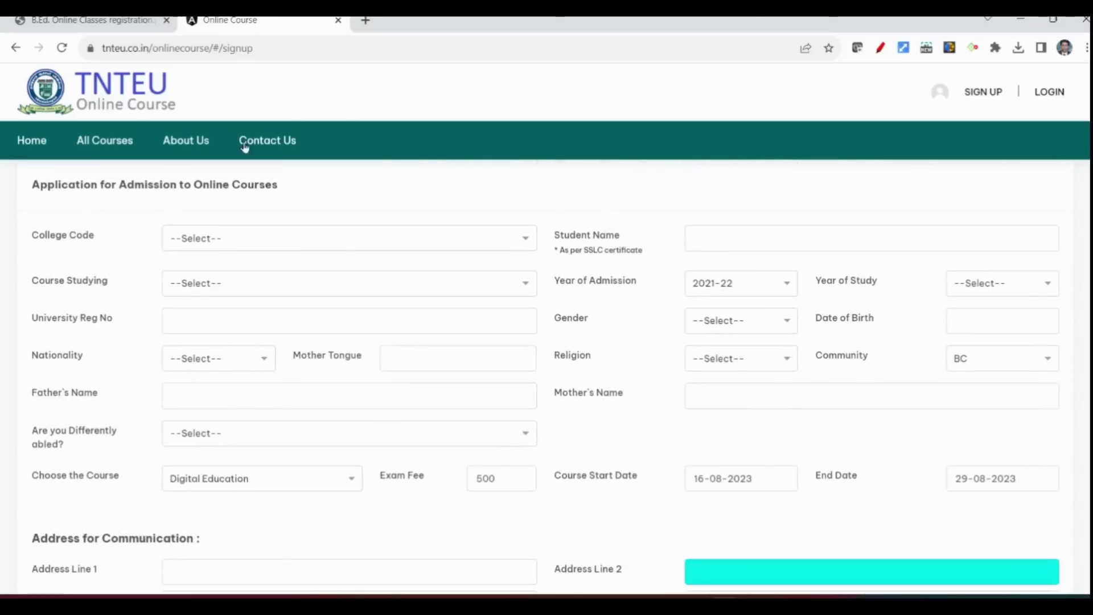
View the list of all courses, then open the login page and submit it with its fields empty
click(104, 142)
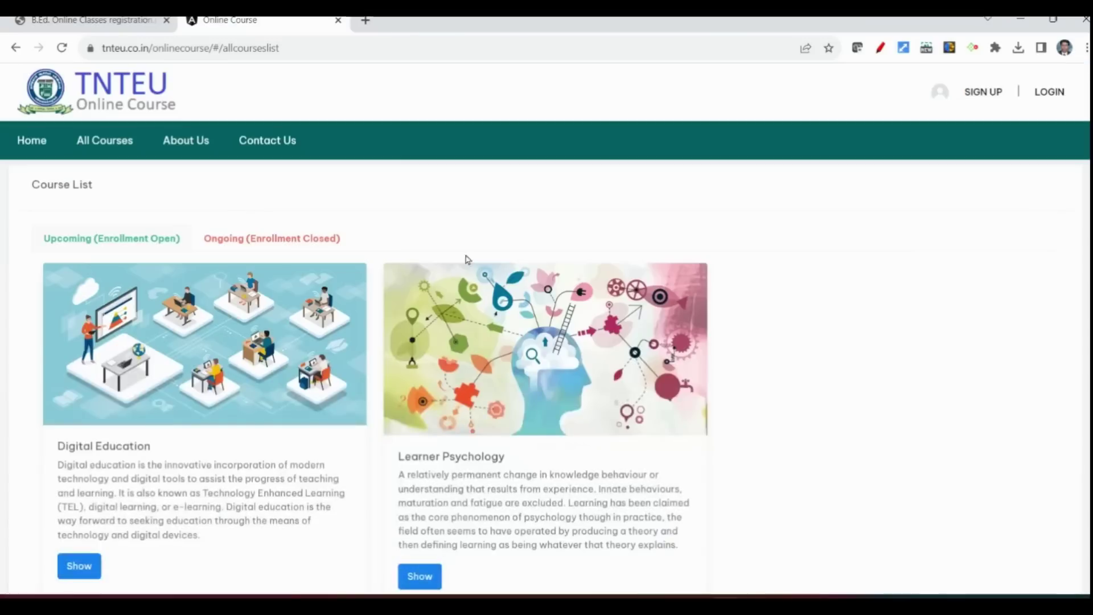
click(1046, 92)
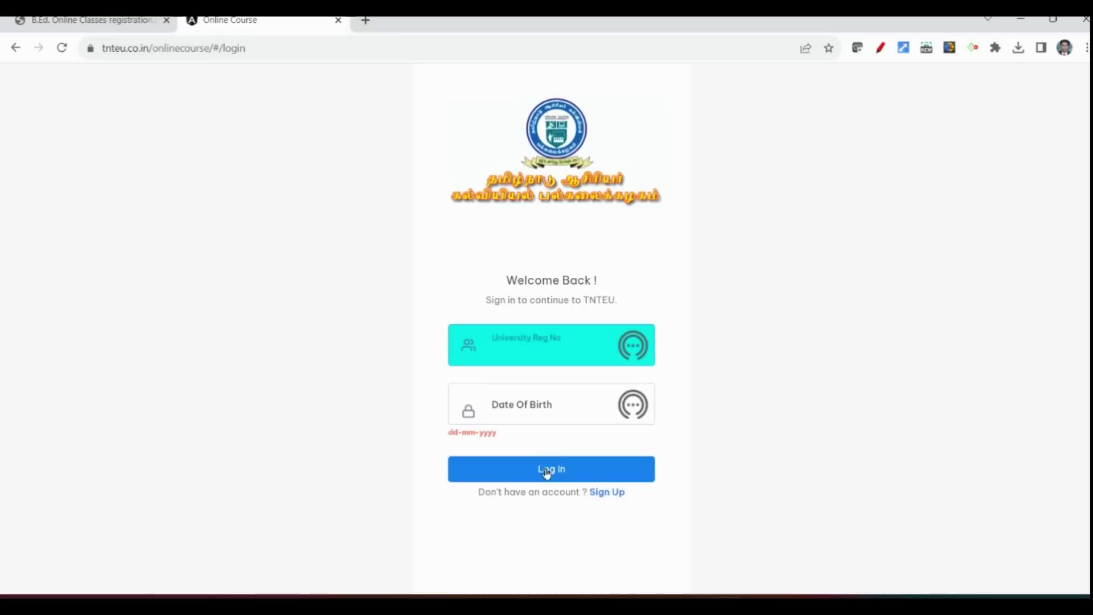
click(547, 470)
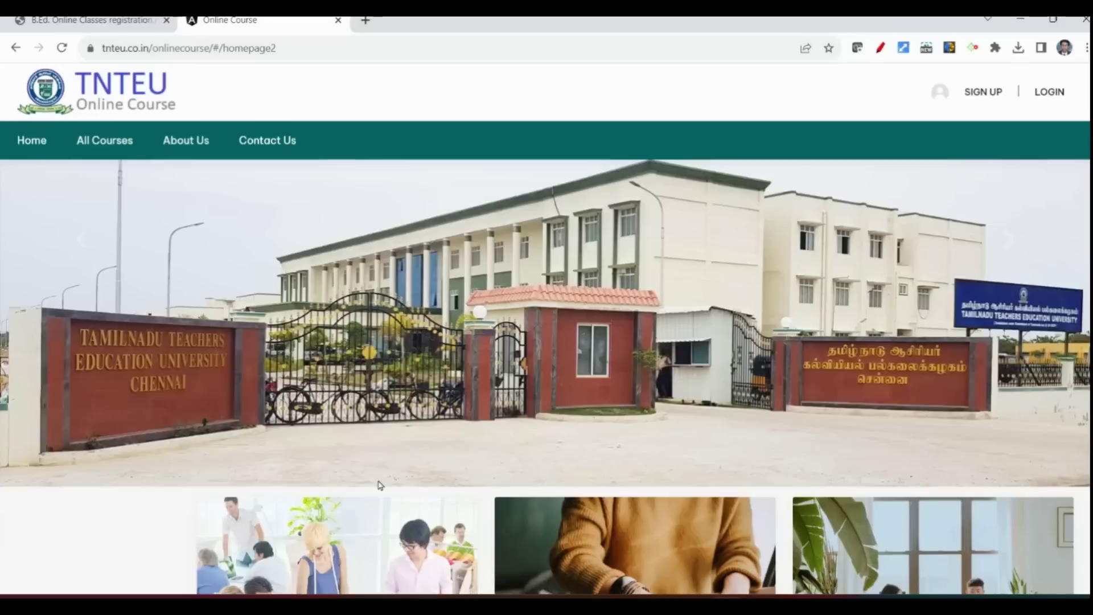